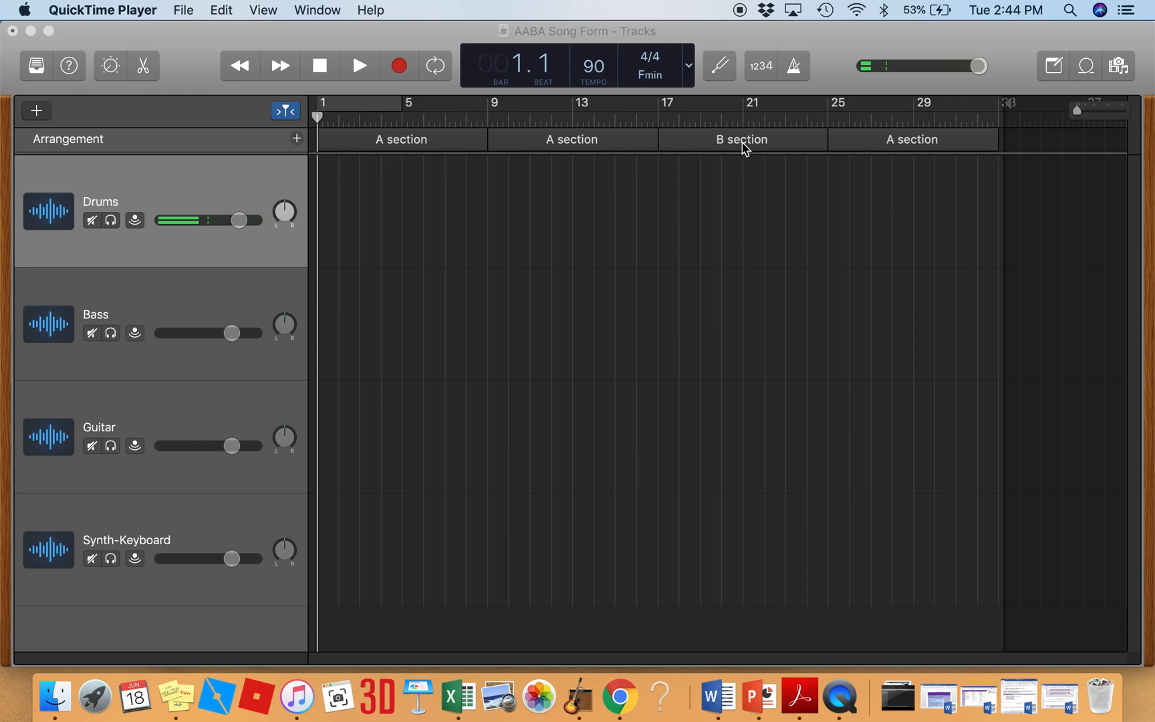
Show the Apple Loops browser and filter the loops by the All Drums instrument category
left_click(1086, 67)
left_click(1086, 66)
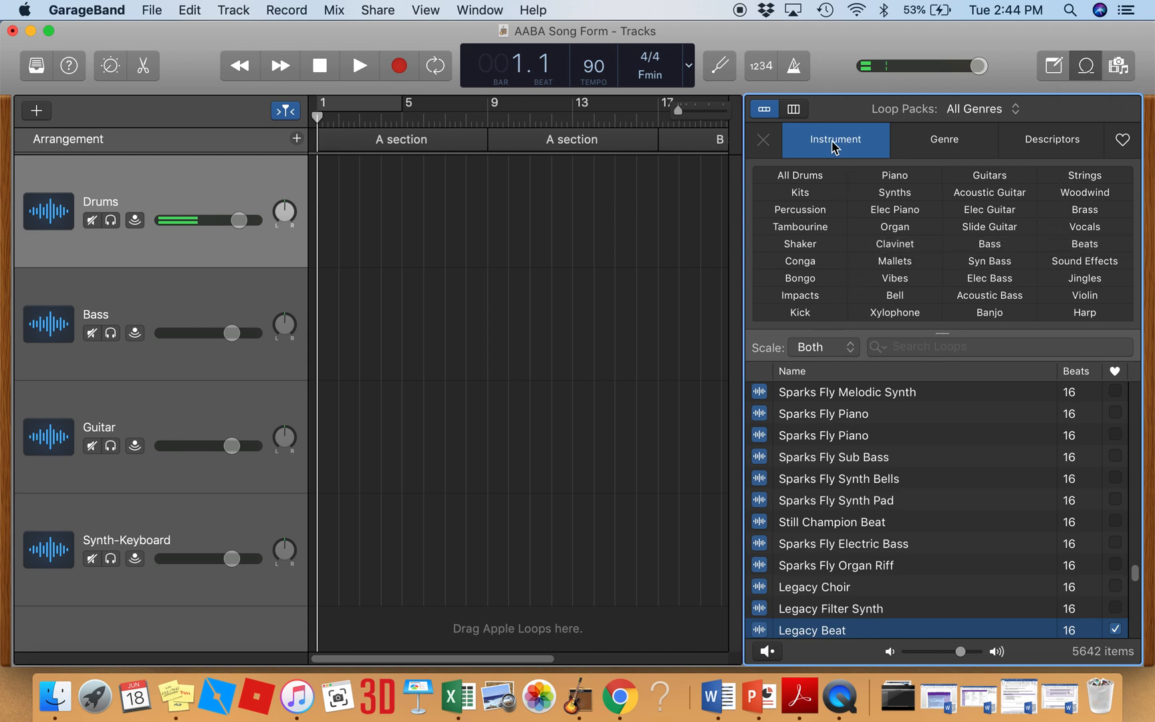
left_click(806, 181)
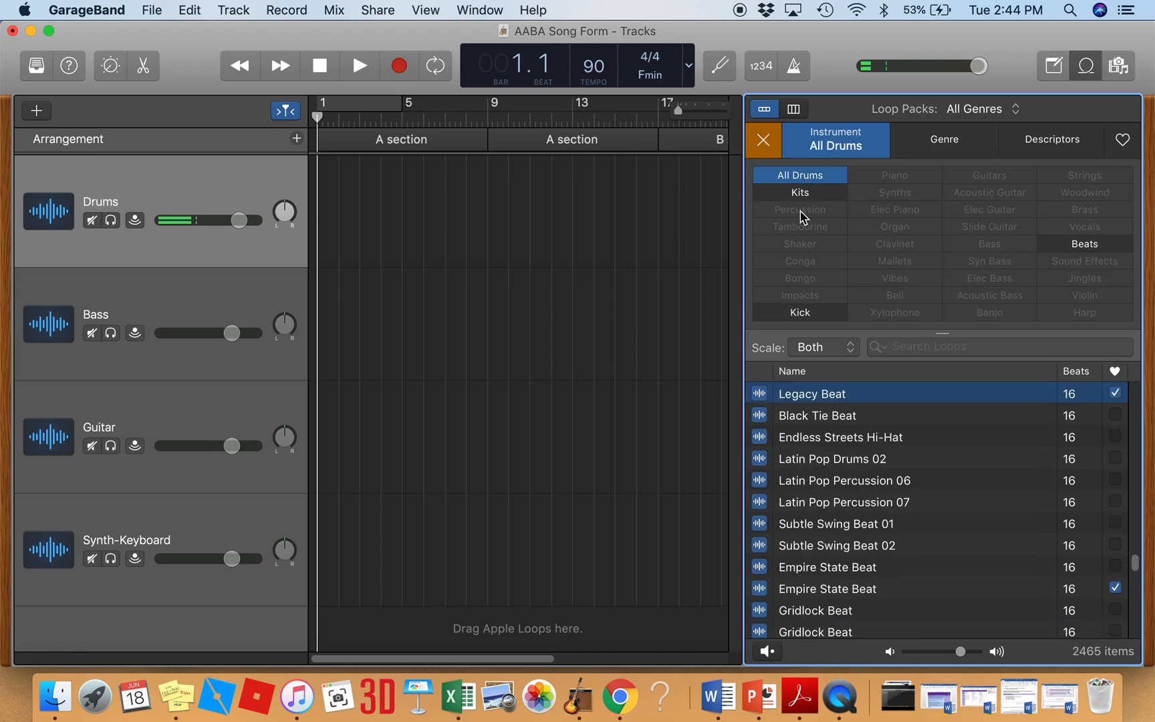
Examine the drum loops and compare their beat lengths, looking for a 16-beat loop
scroll(876, 486, "down", 10)
scroll(876, 486, "up", 10)
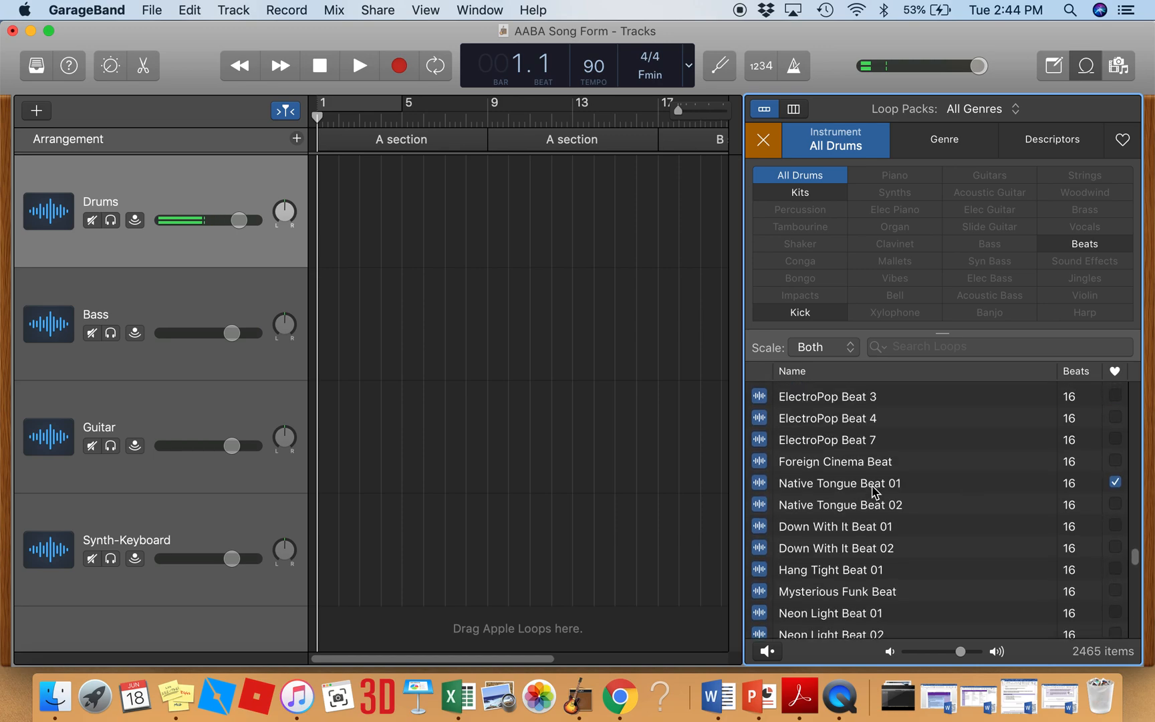
scroll(873, 486, "down", 1)
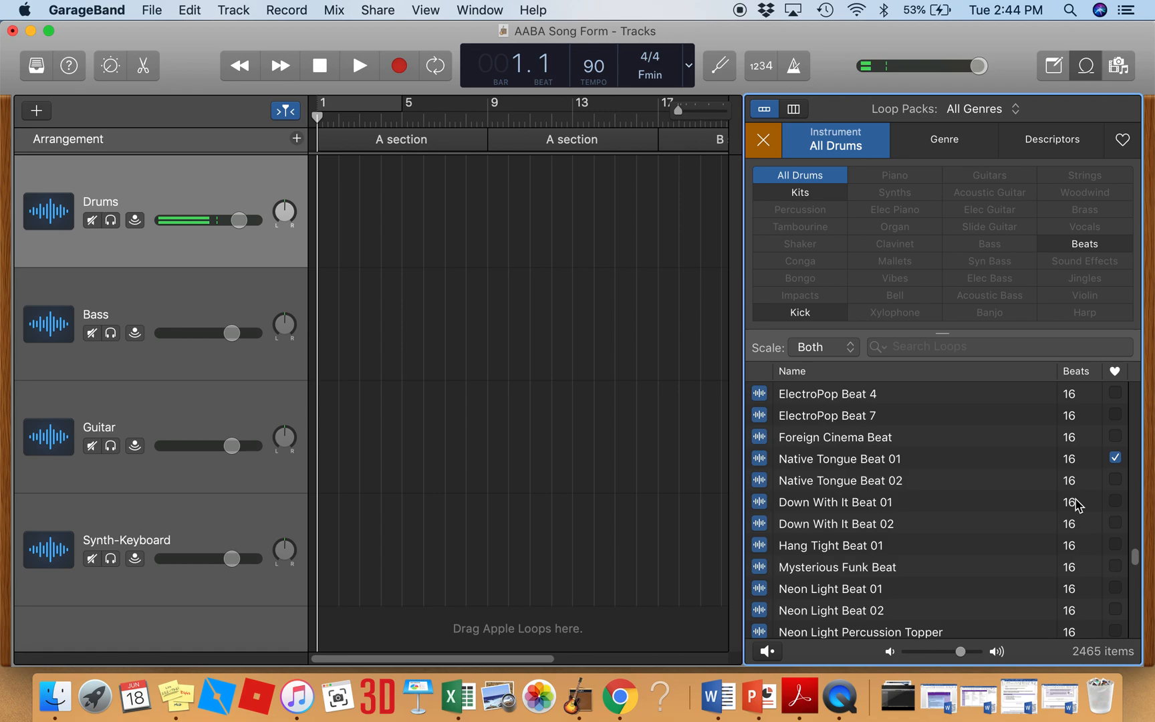
scroll(1076, 505, "up", 20)
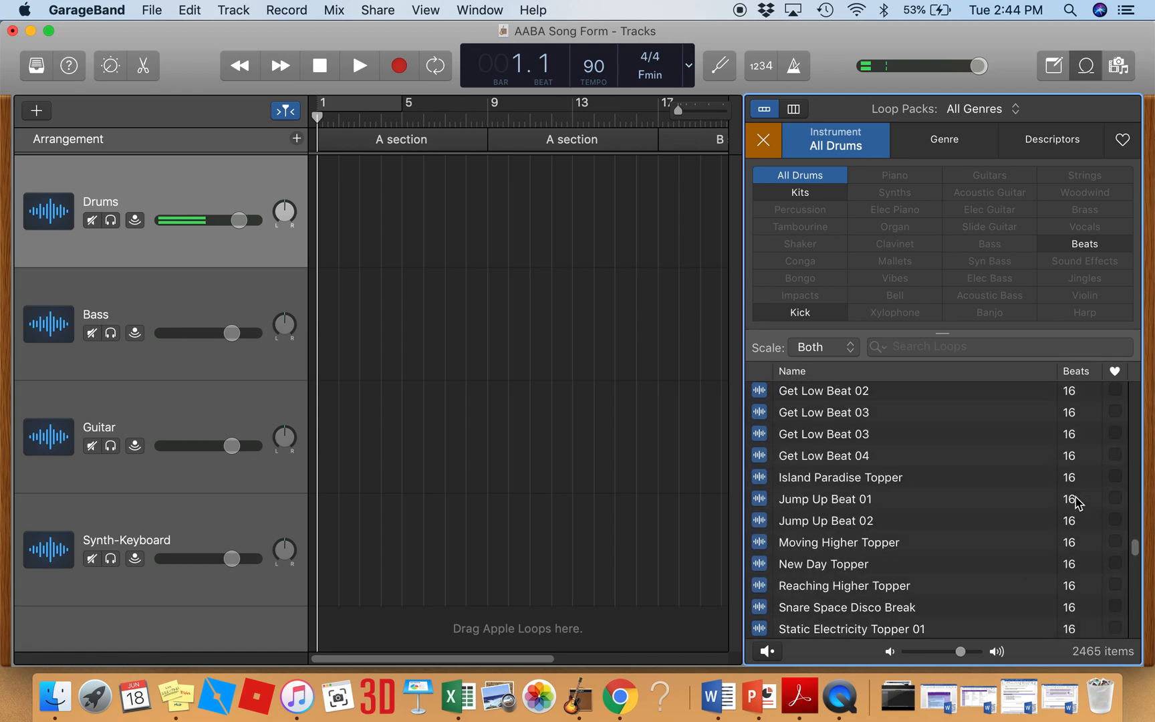
scroll(1077, 503, "up", 20)
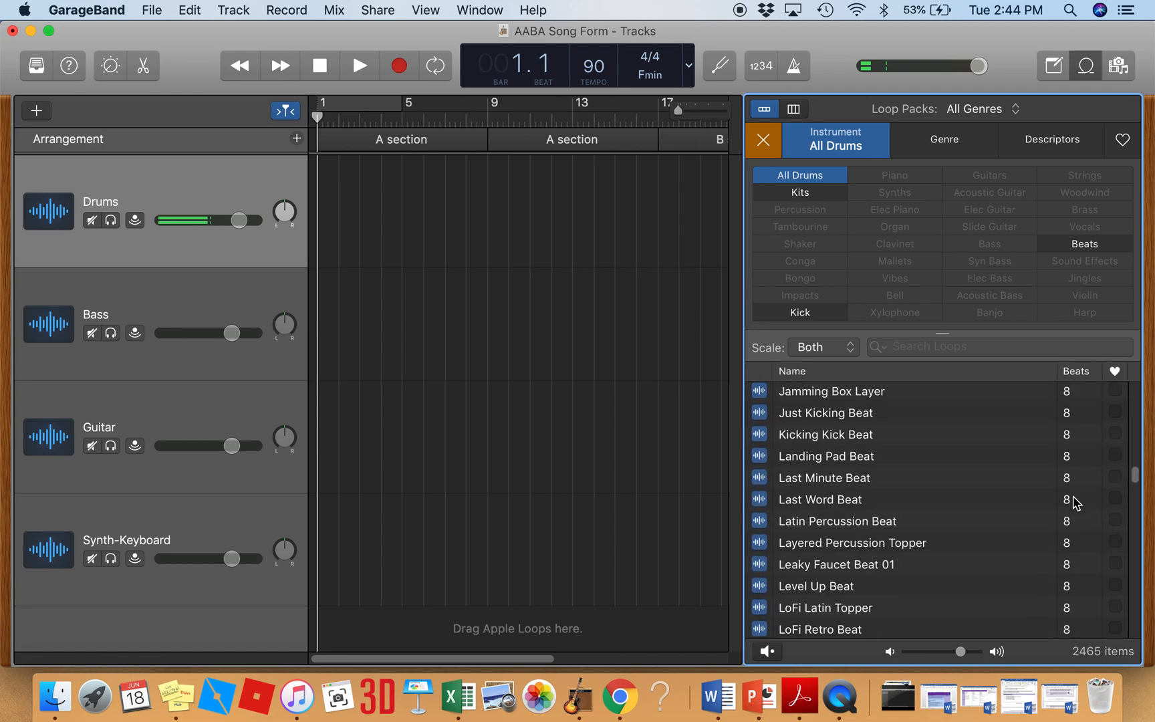
scroll(1077, 502, "down", 20)
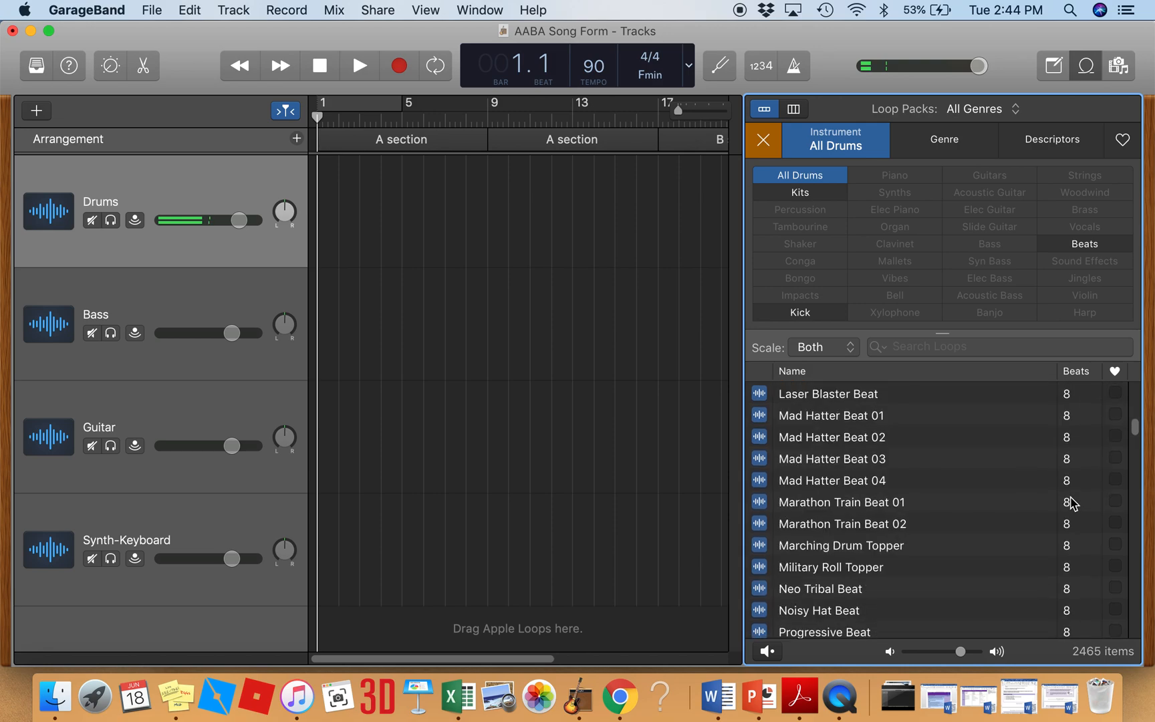
scroll(1071, 502, "down", 20)
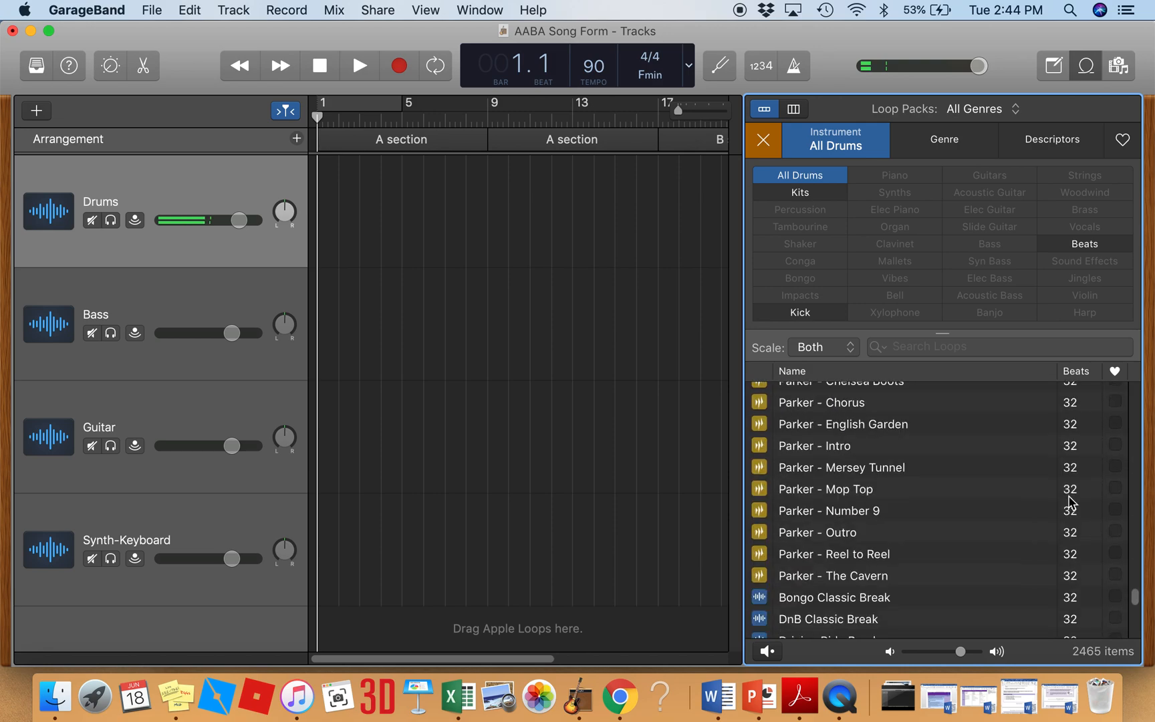
scroll(1071, 503, "up", 20)
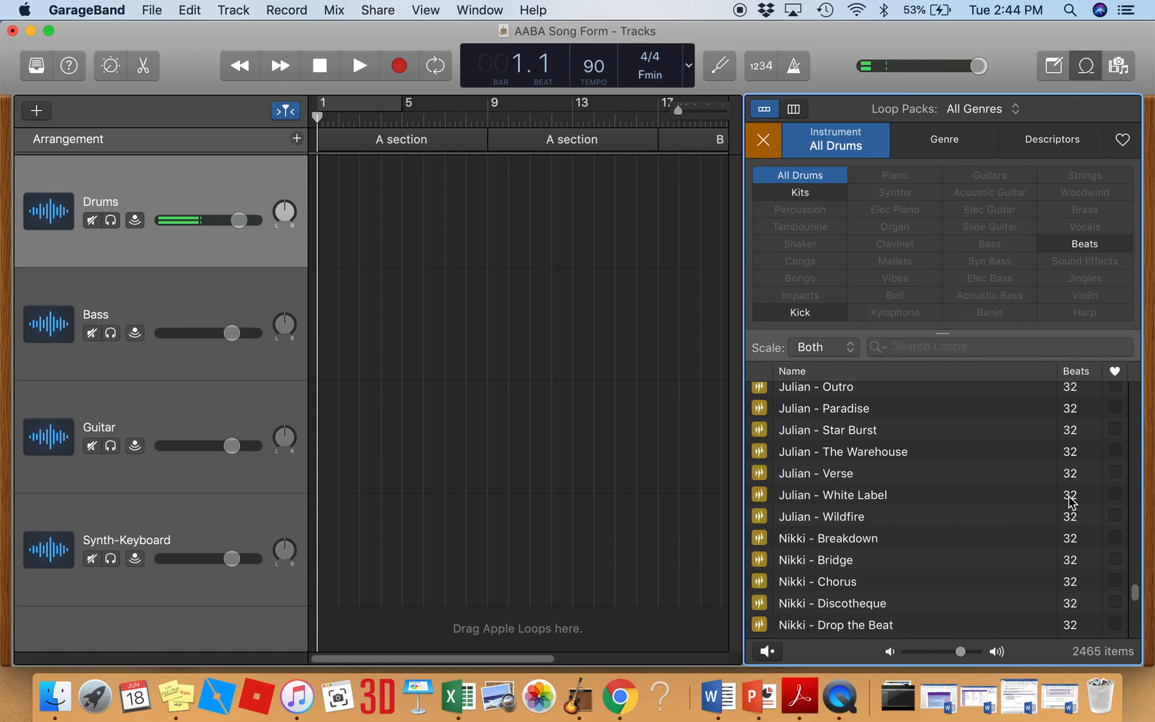
scroll(1069, 502, "up", 10)
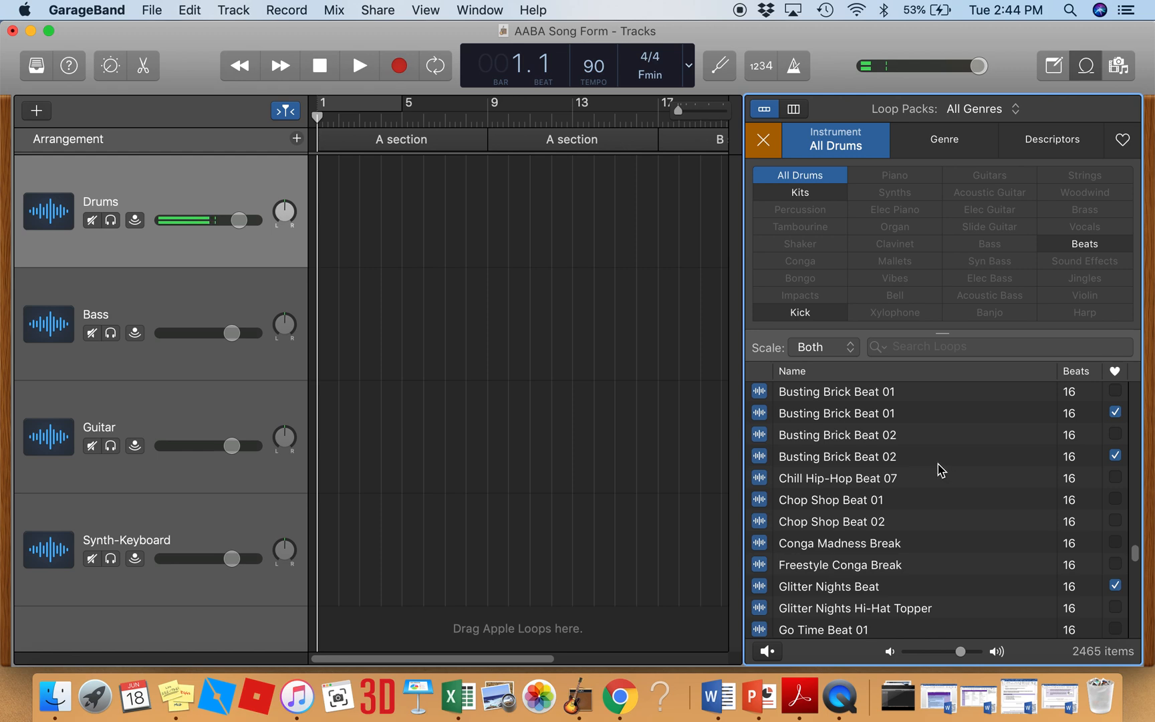
Preview the favorited Busting Brick Beat 01 loop and place it at bar 1 of the Drums track
left_click(832, 415)
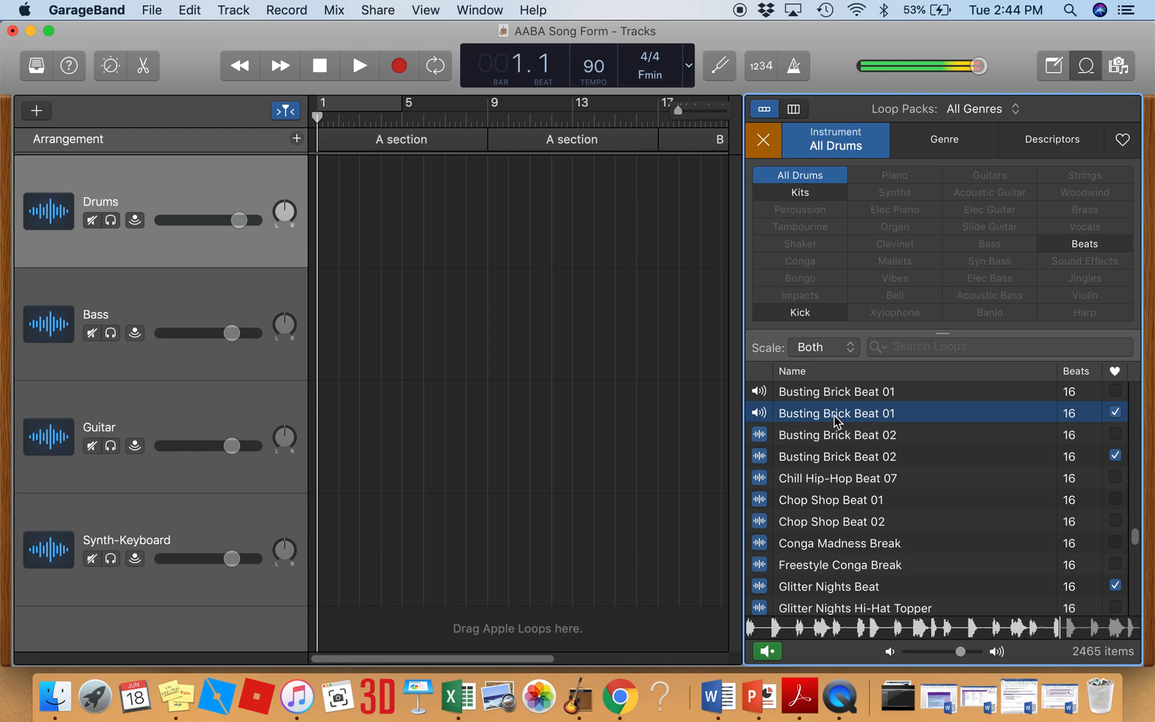
left_click(834, 415)
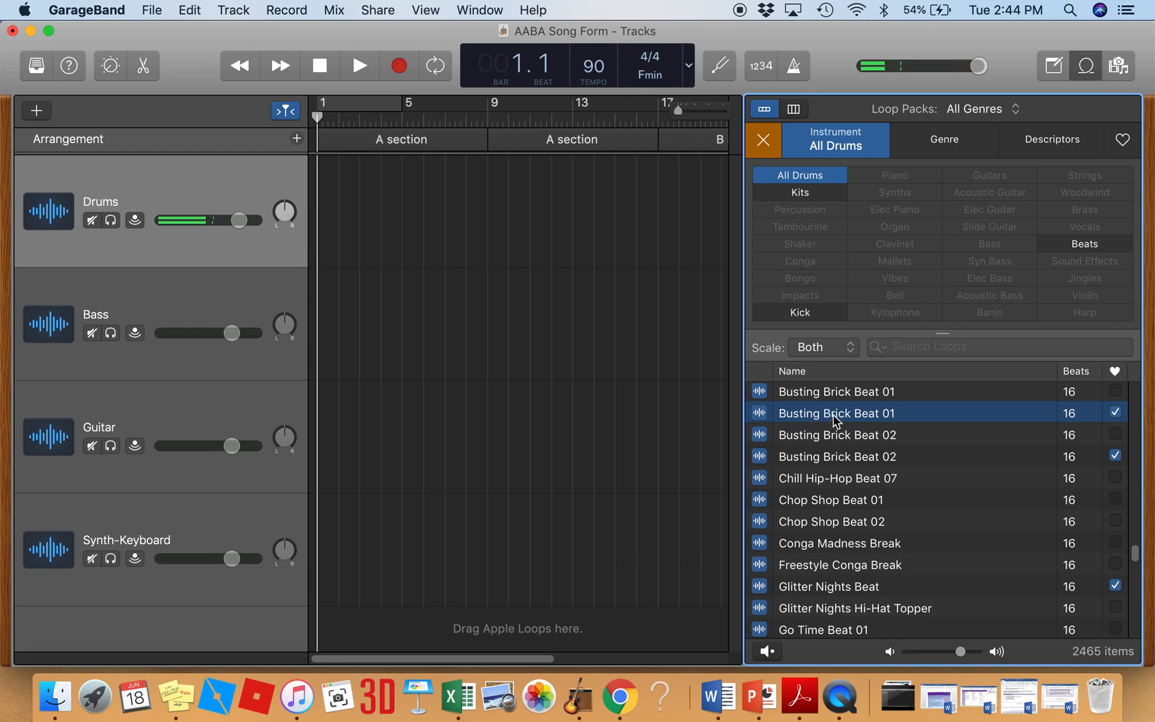
left_click_drag(834, 418, 319, 225)
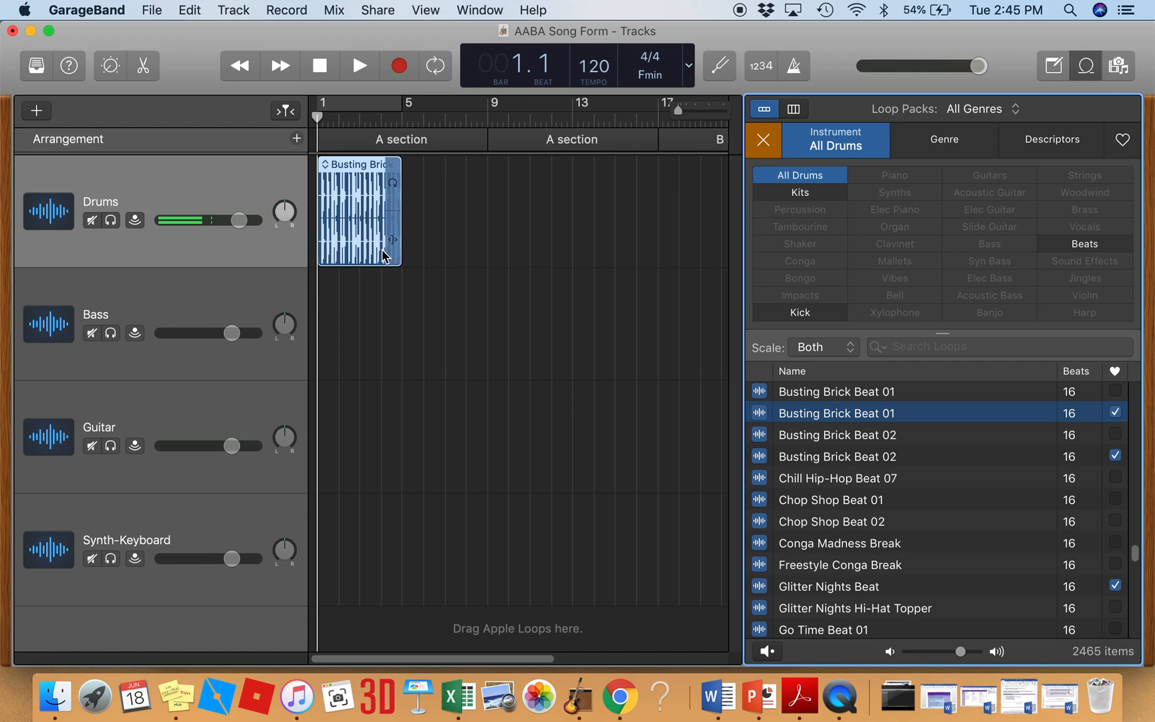
Play back the drum loop from the start, and copy it to bar 5 to fill the first A section
key("space")
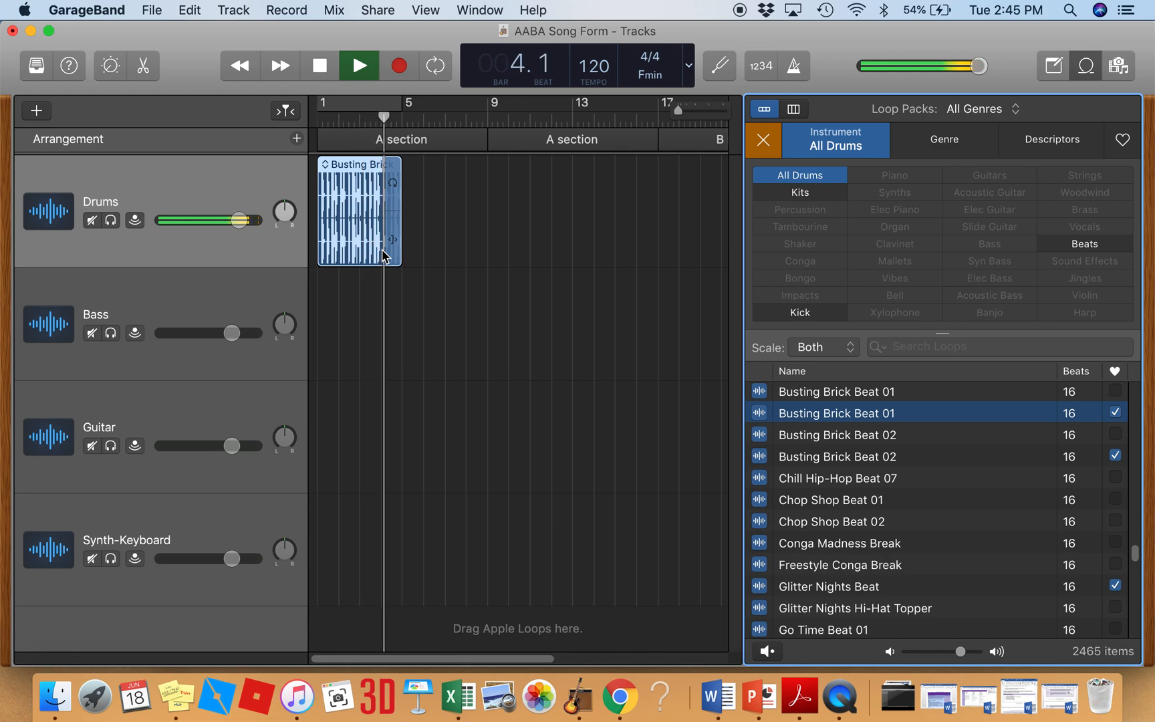
key("space")
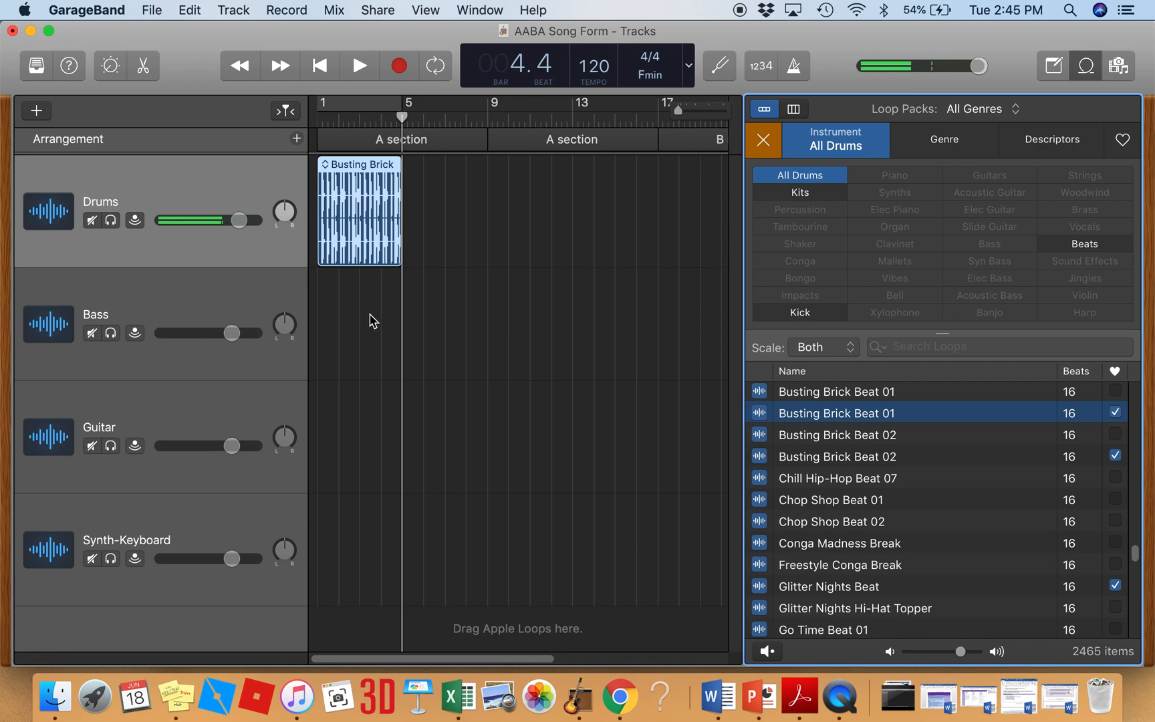
left_click(361, 333)
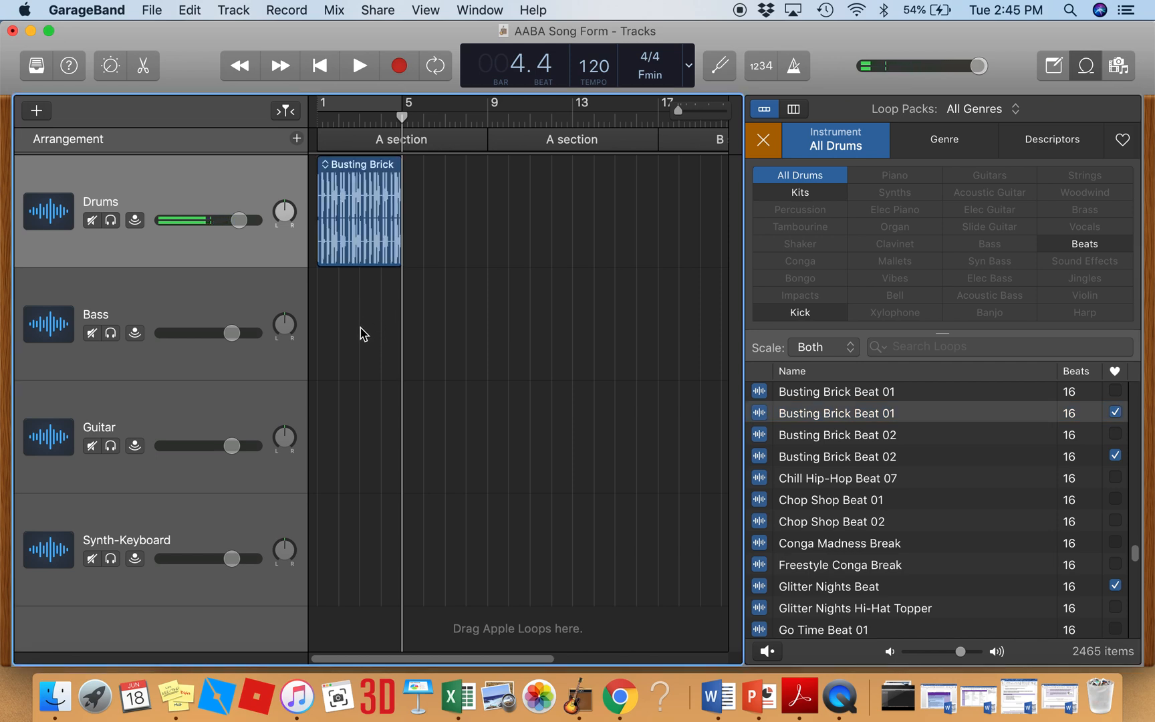
key("Return")
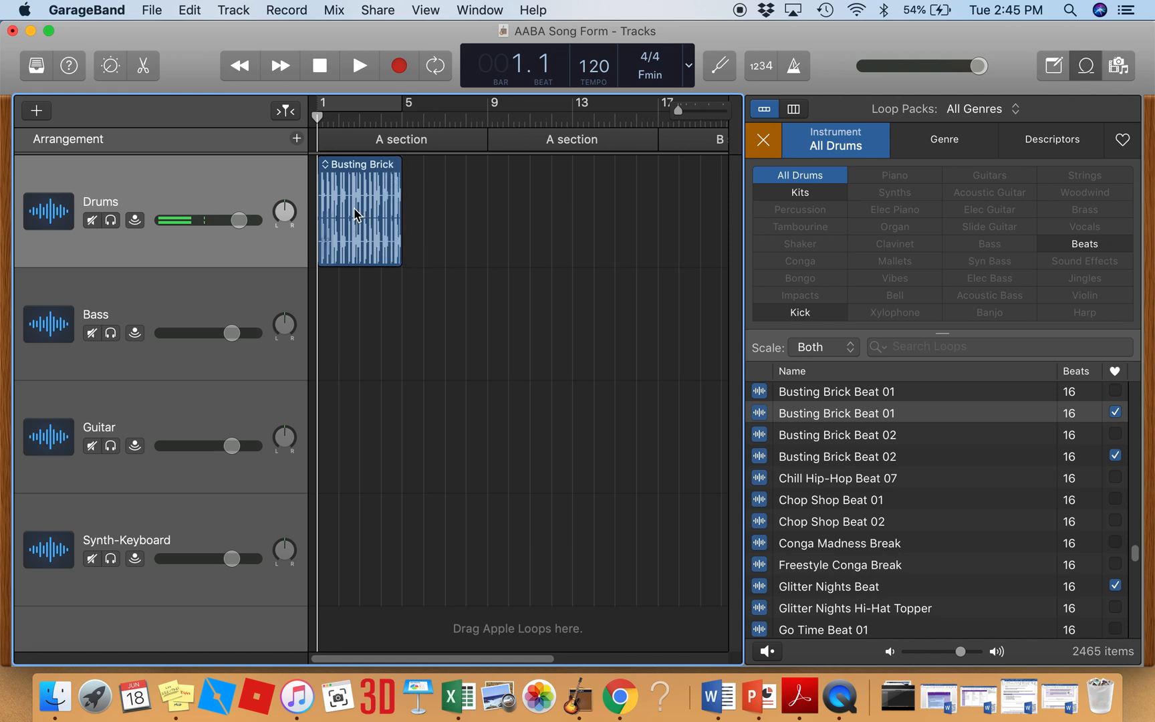
left_click_drag(356, 214, 437, 214)
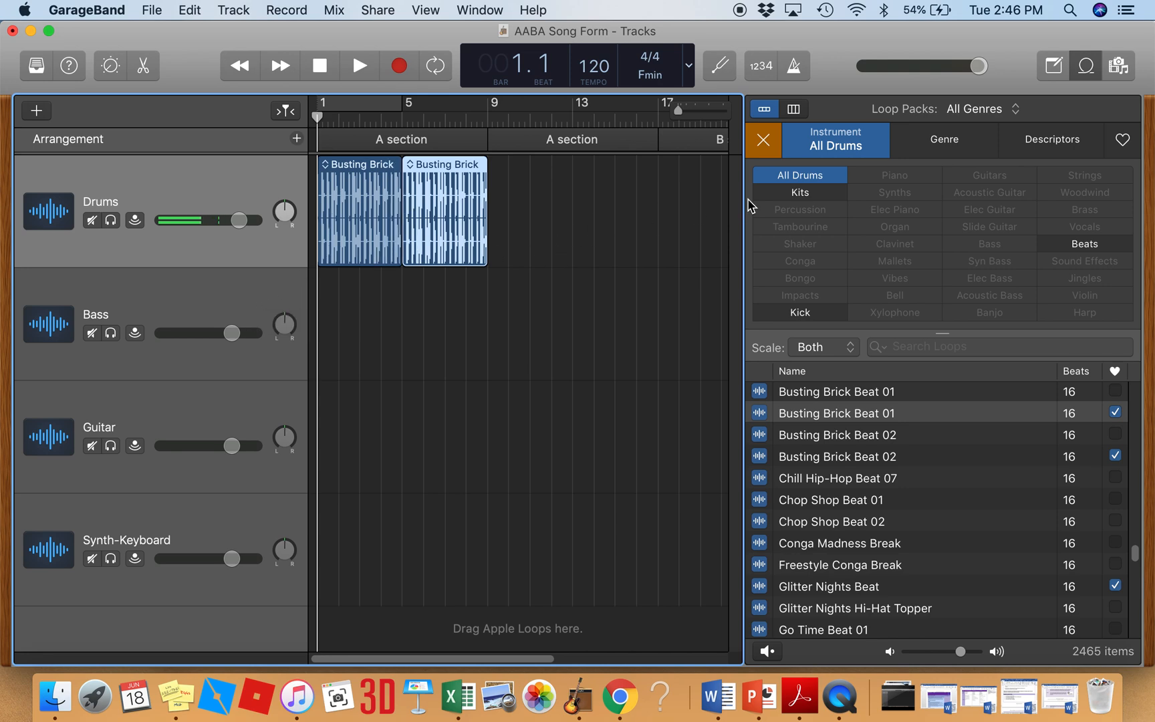
Replace the All Drums filter with Bass and find the favorited 16-beat City Nights Bass loop
left_click(764, 146)
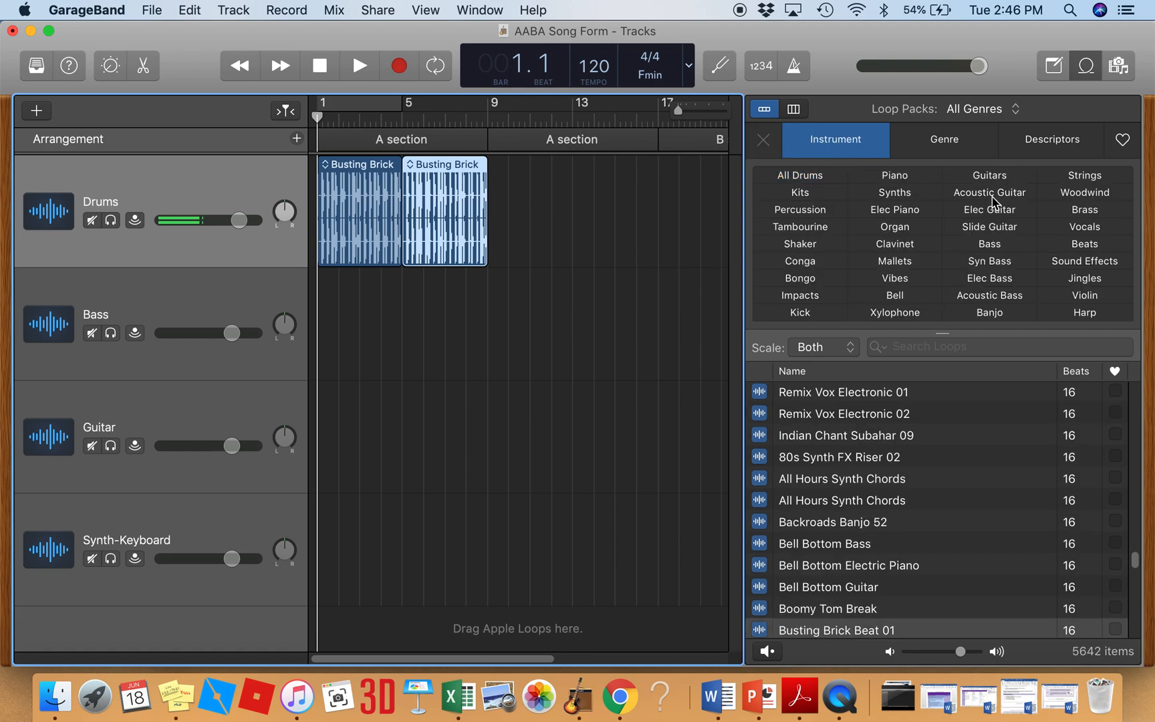
left_click(990, 244)
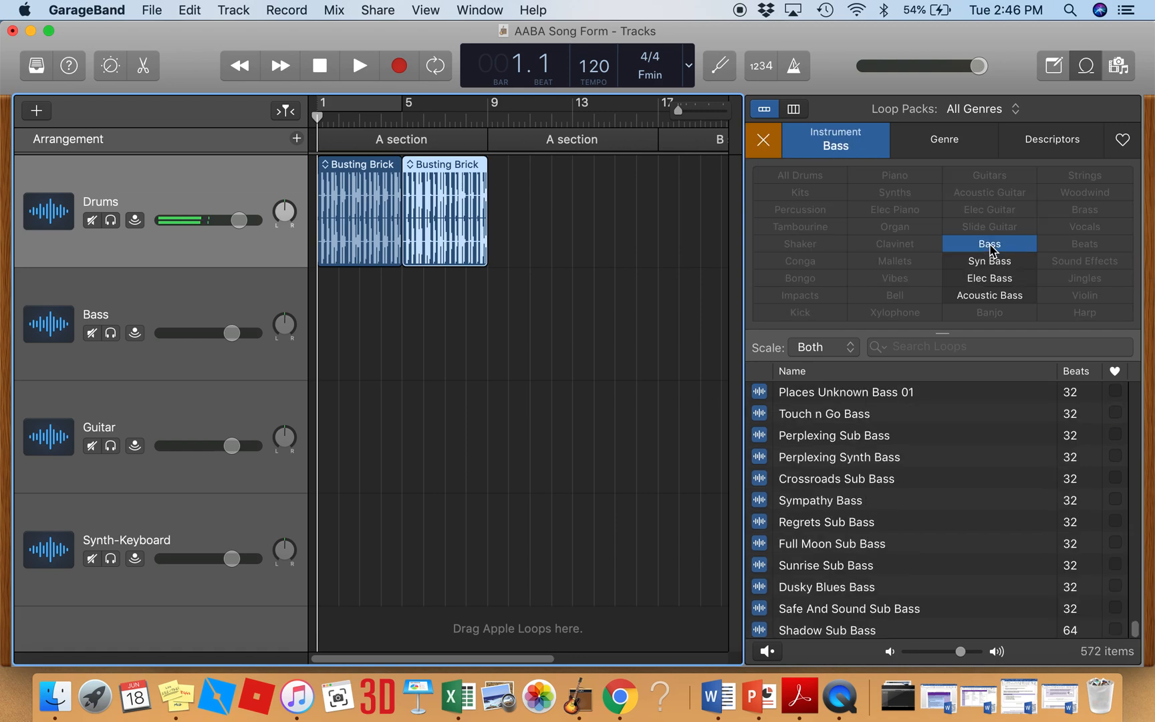
scroll(962, 490, "up", 10)
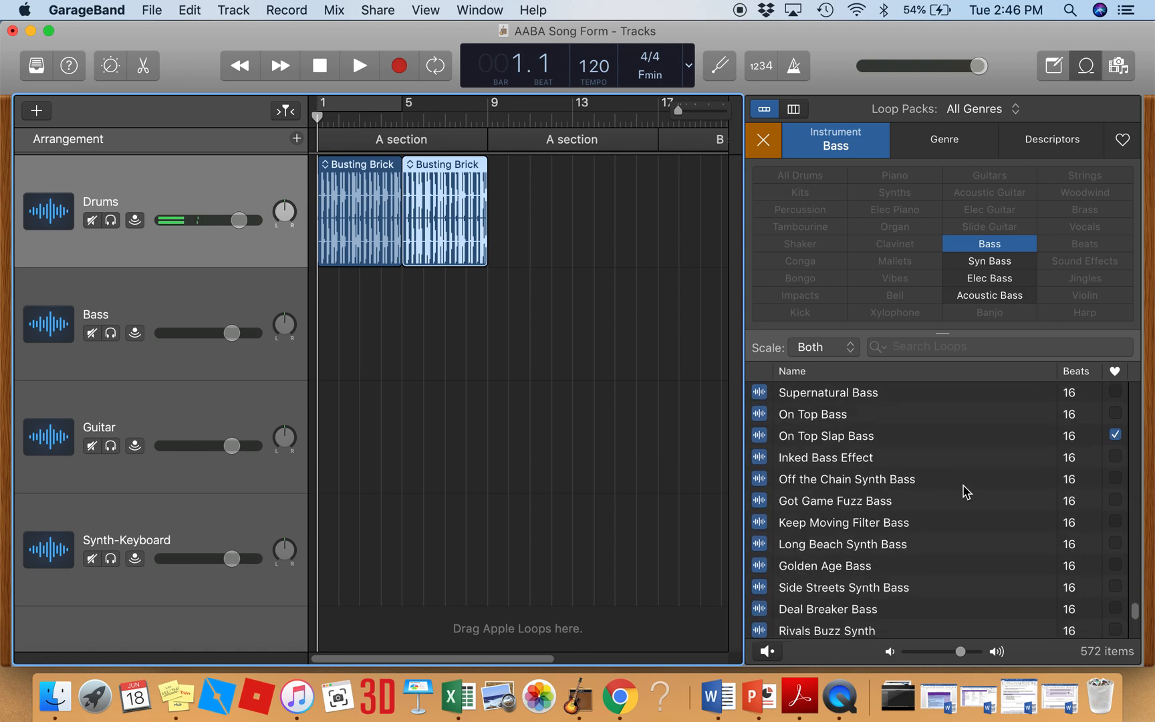
scroll(963, 486, "up", 15)
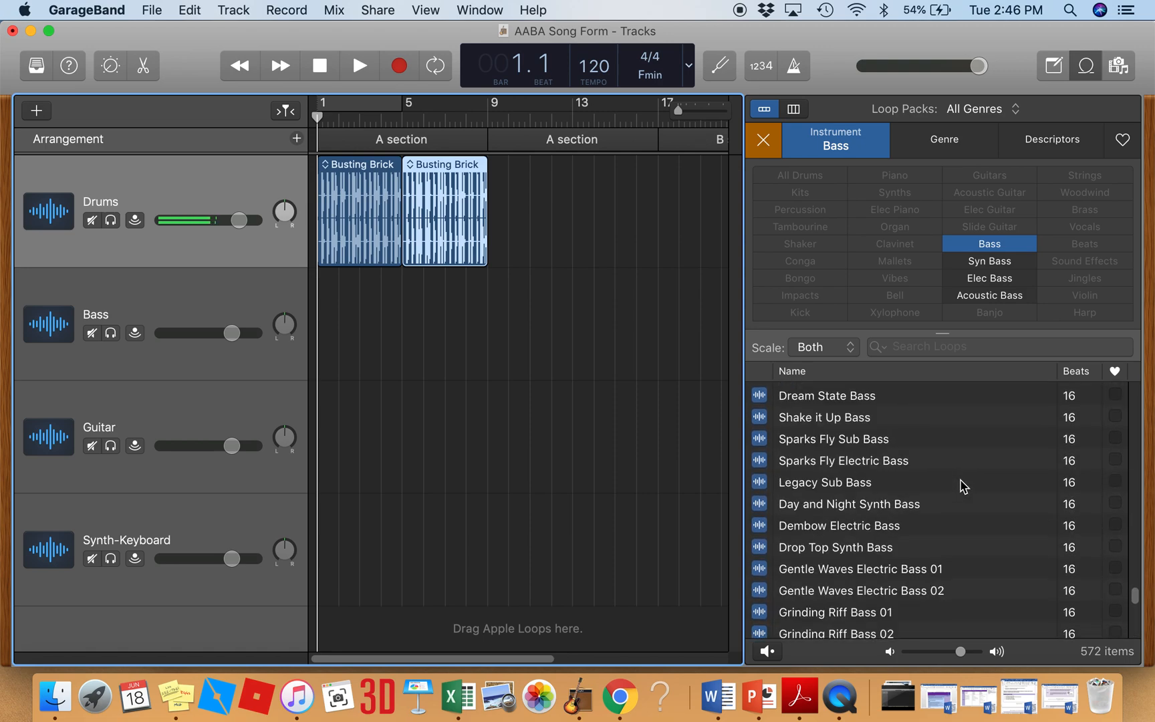
scroll(963, 486, "up", 15)
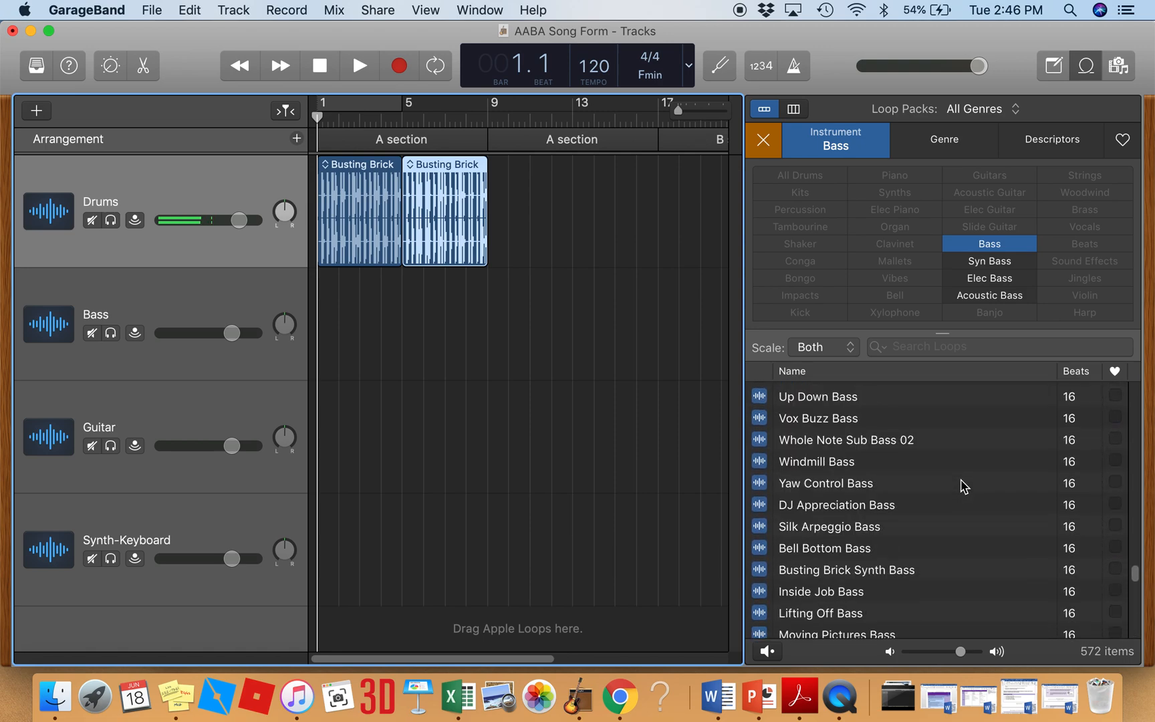
scroll(962, 486, "up", 15)
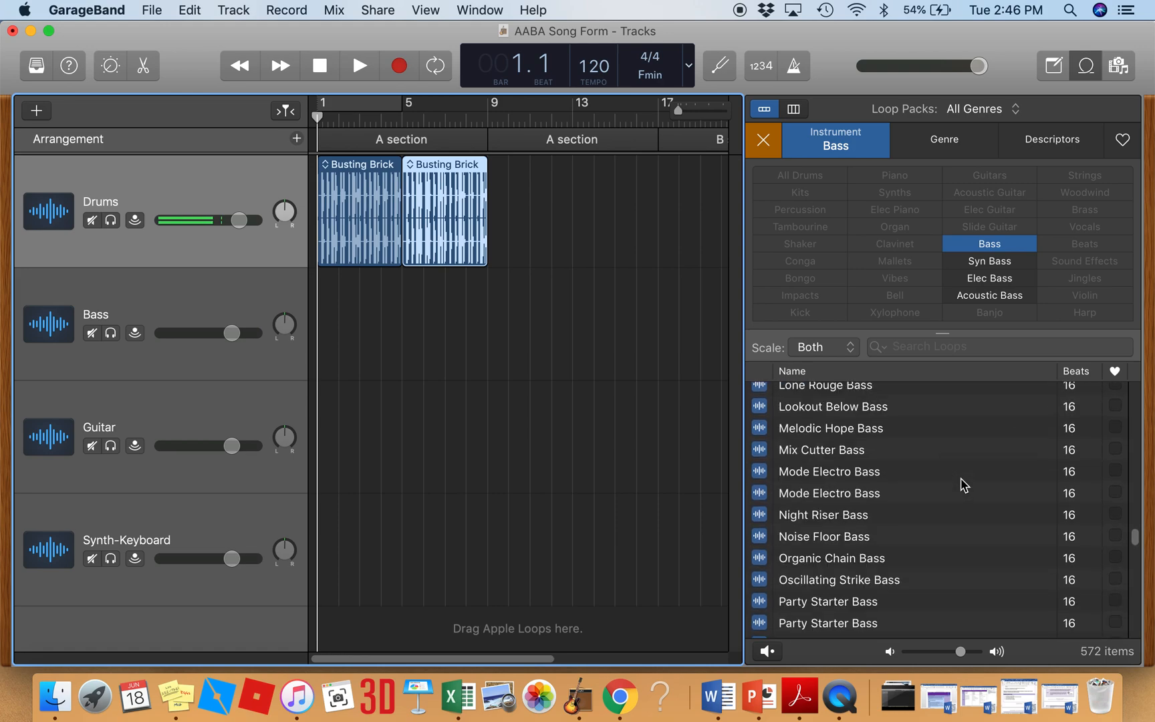
scroll(963, 484, "down", 15)
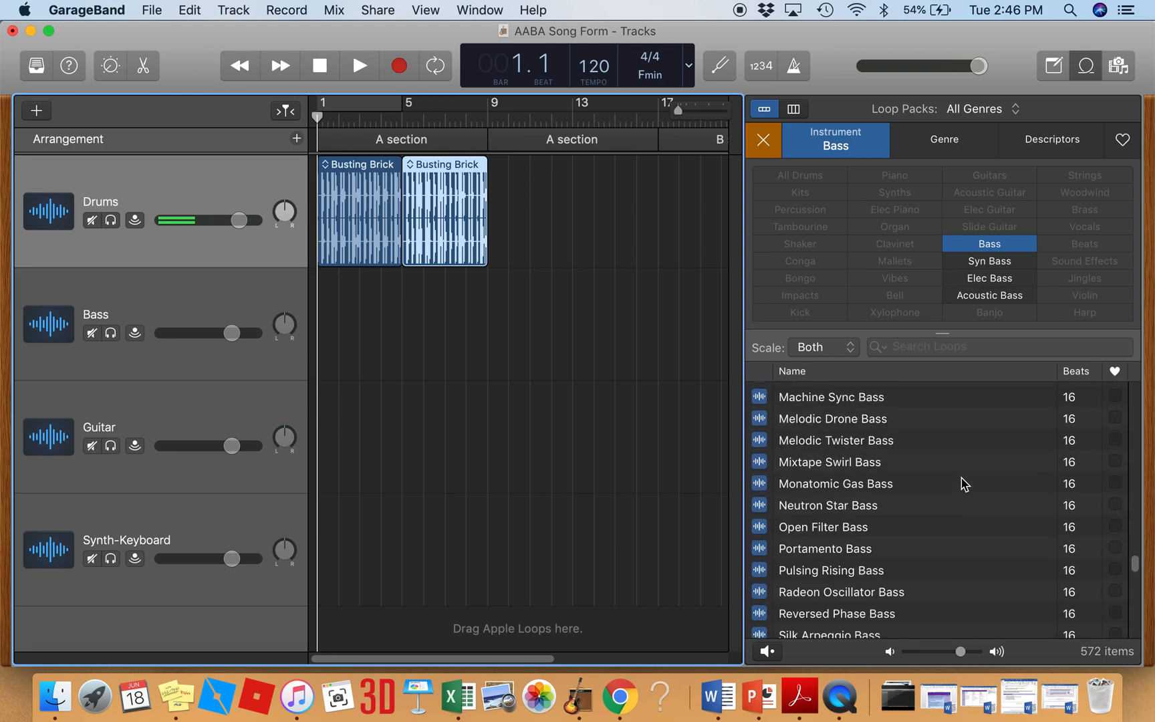
scroll(964, 484, "down", 10)
scroll(962, 484, "up", 6)
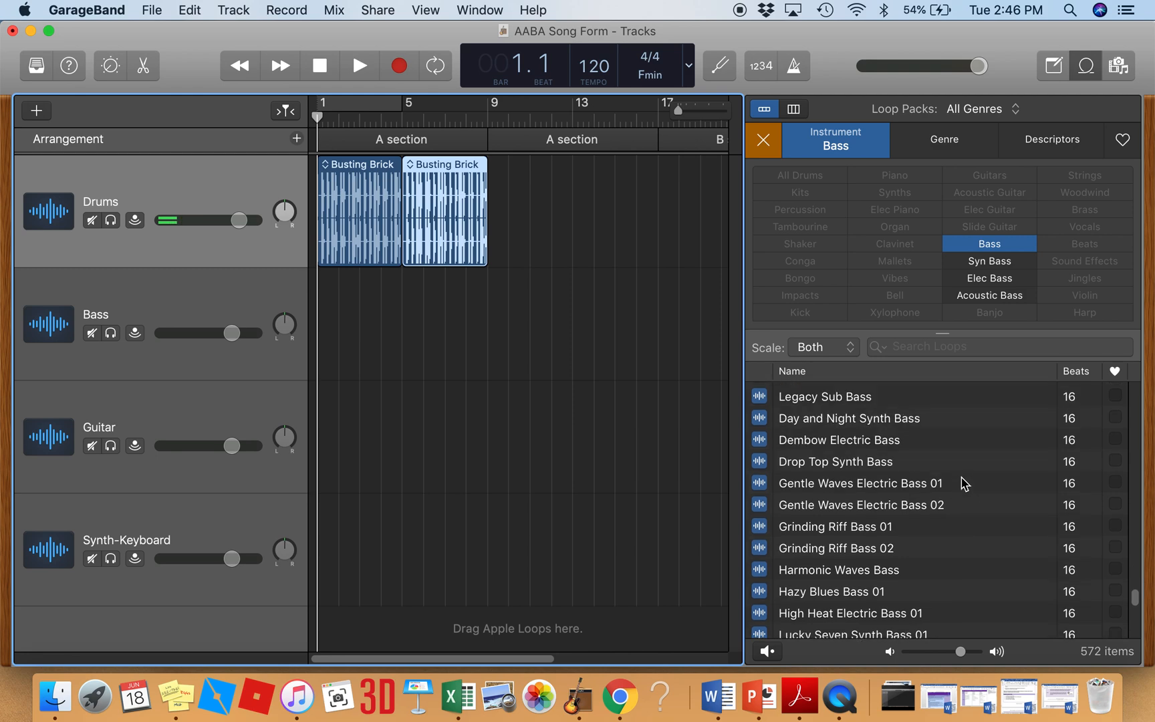
scroll(961, 482, "up", 2)
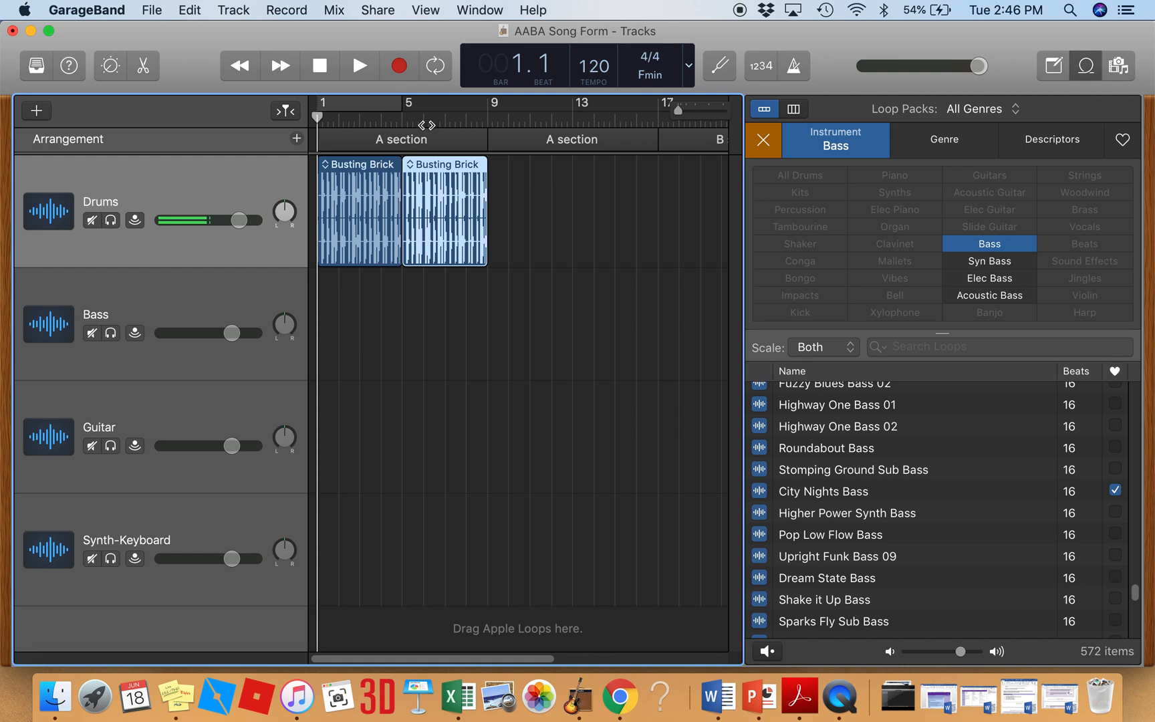
Cycle playback over bars 1 to 4 and preview City Nights Bass together with the drum loop
left_click(435, 67)
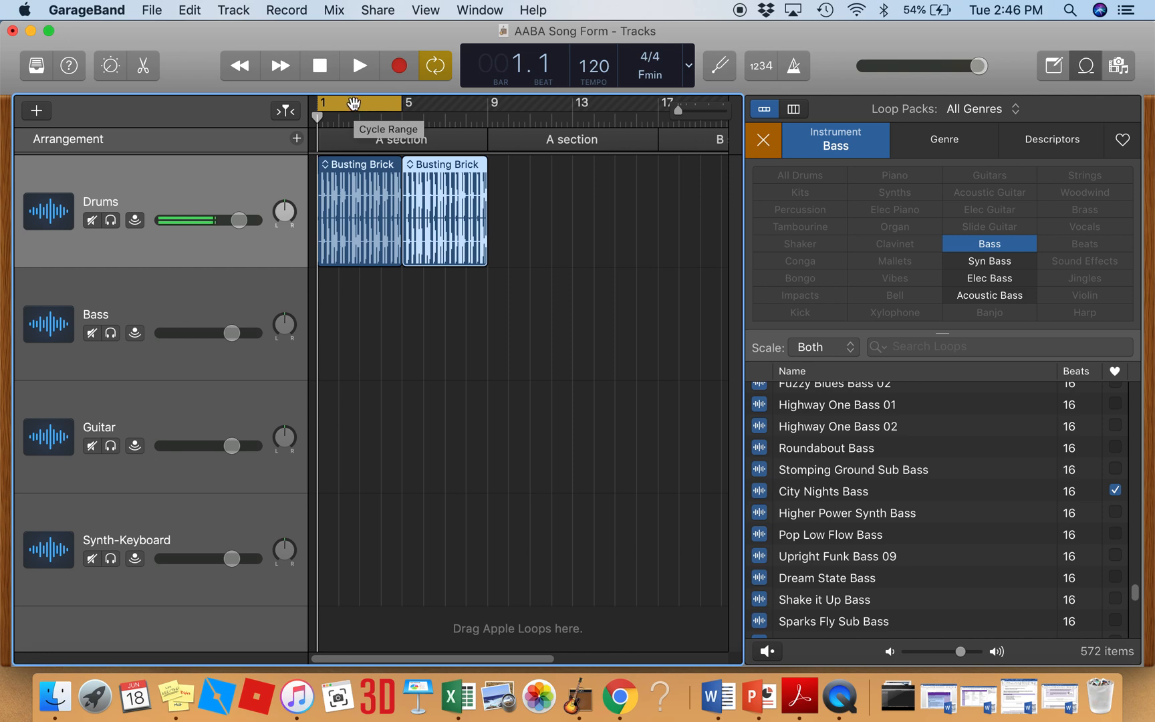
key("space")
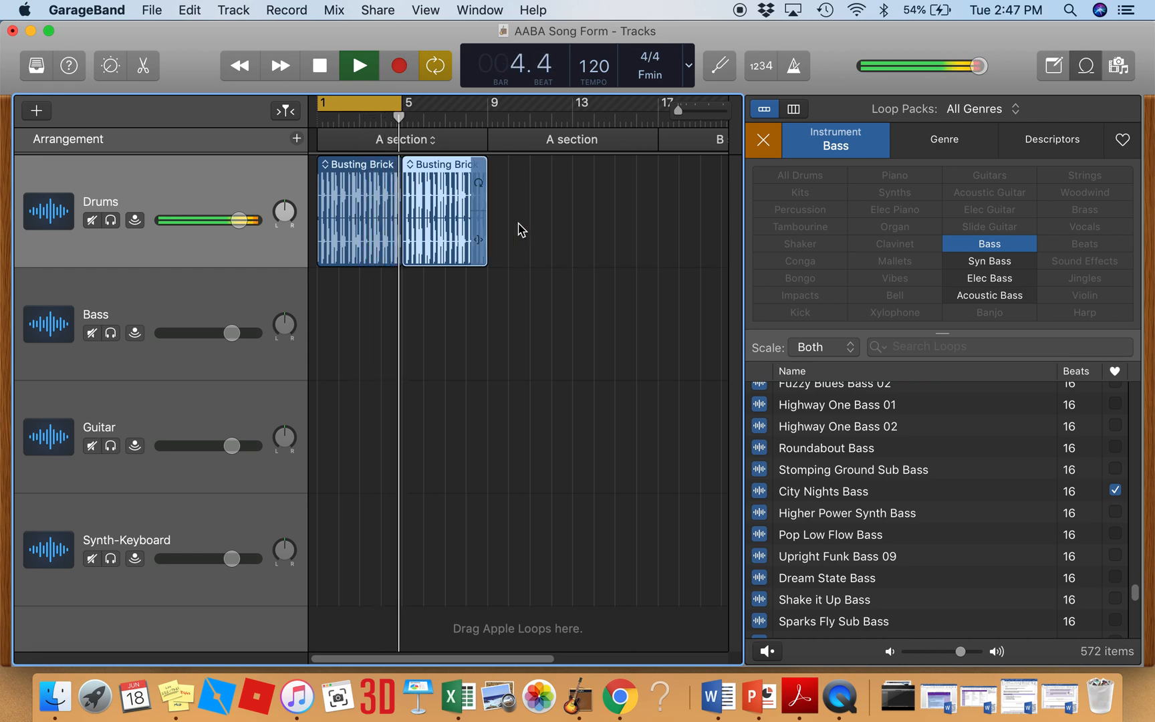
left_click(824, 498)
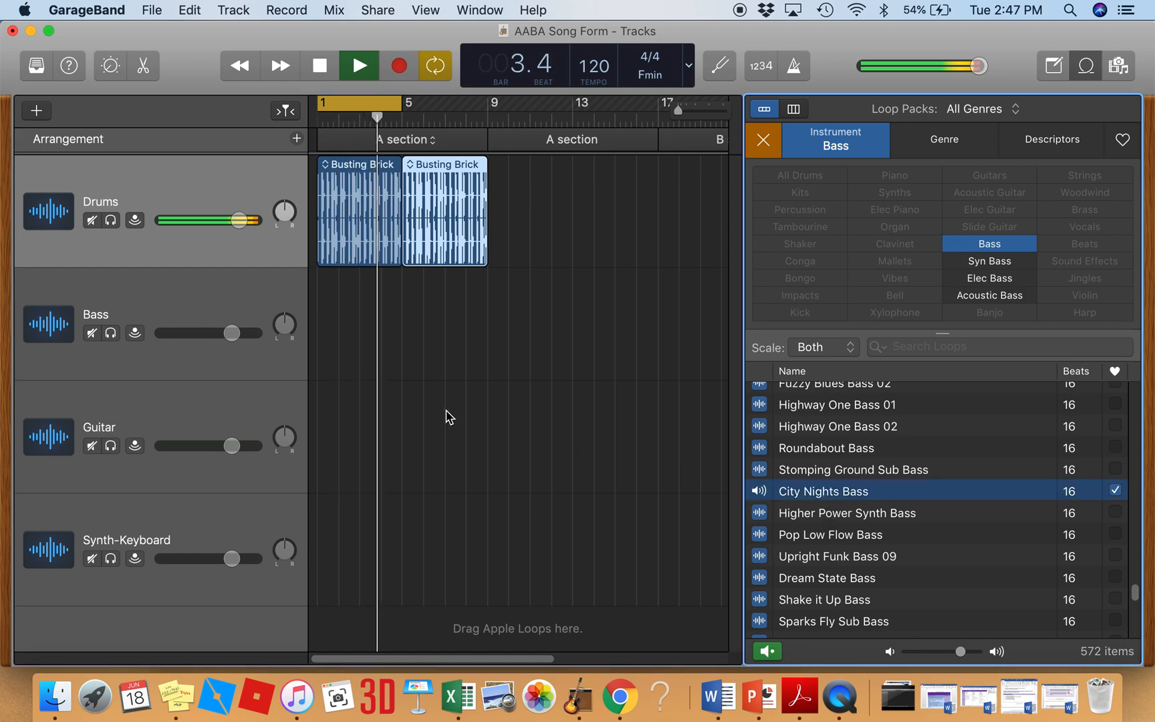
Lower the Drums track volume and slightly raise the loop preview volume to balance the bass preview
left_click_drag(245, 223, 182, 238)
left_click_drag(961, 651, 969, 652)
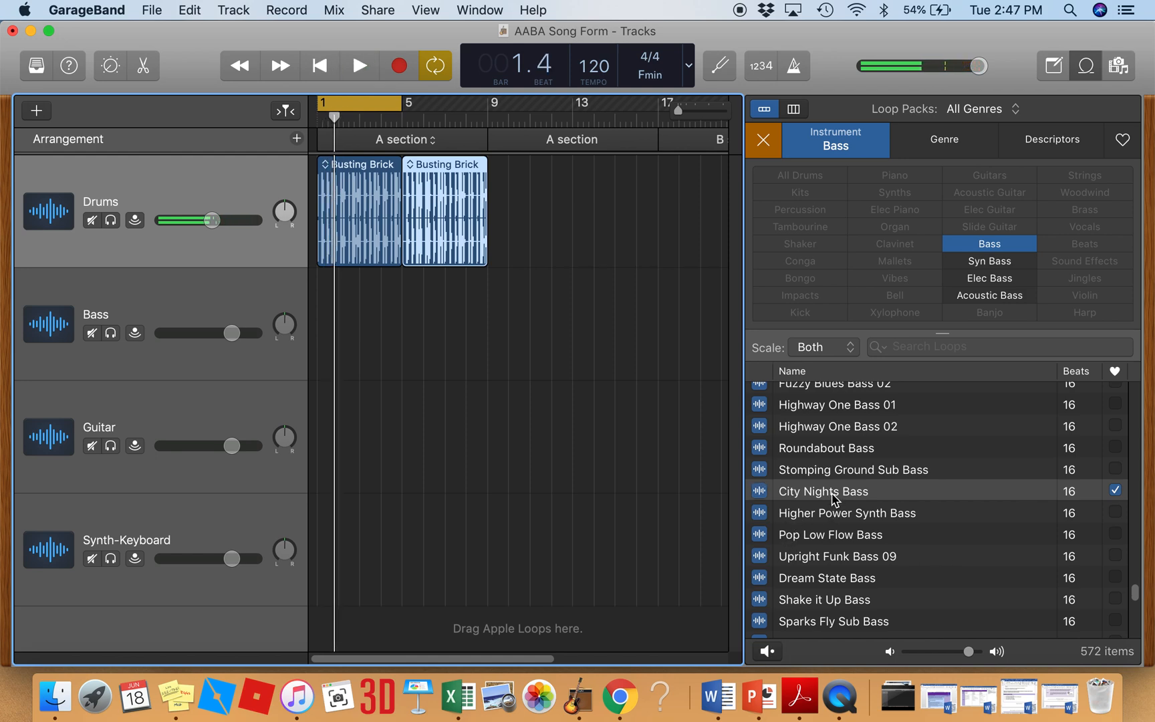
Place City Nights Bass at bar 1 of the Bass track and copy it to bar 5
left_click_drag(834, 498, 314, 341)
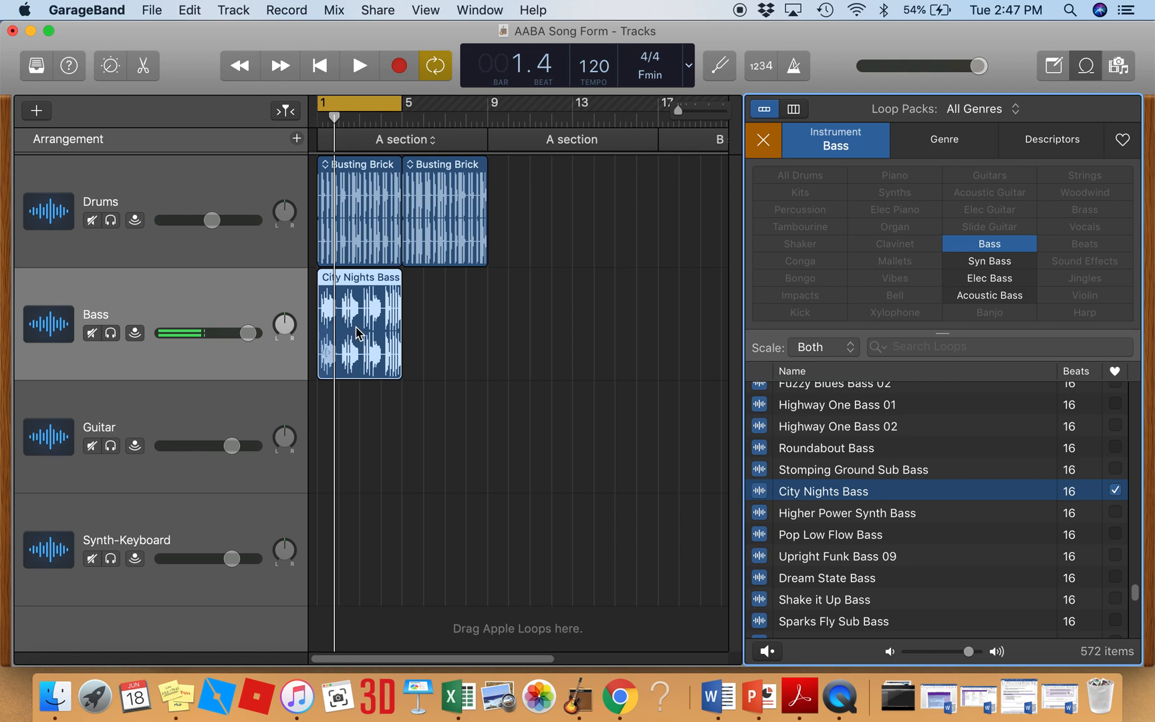
left_click_drag(359, 332, 442, 336)
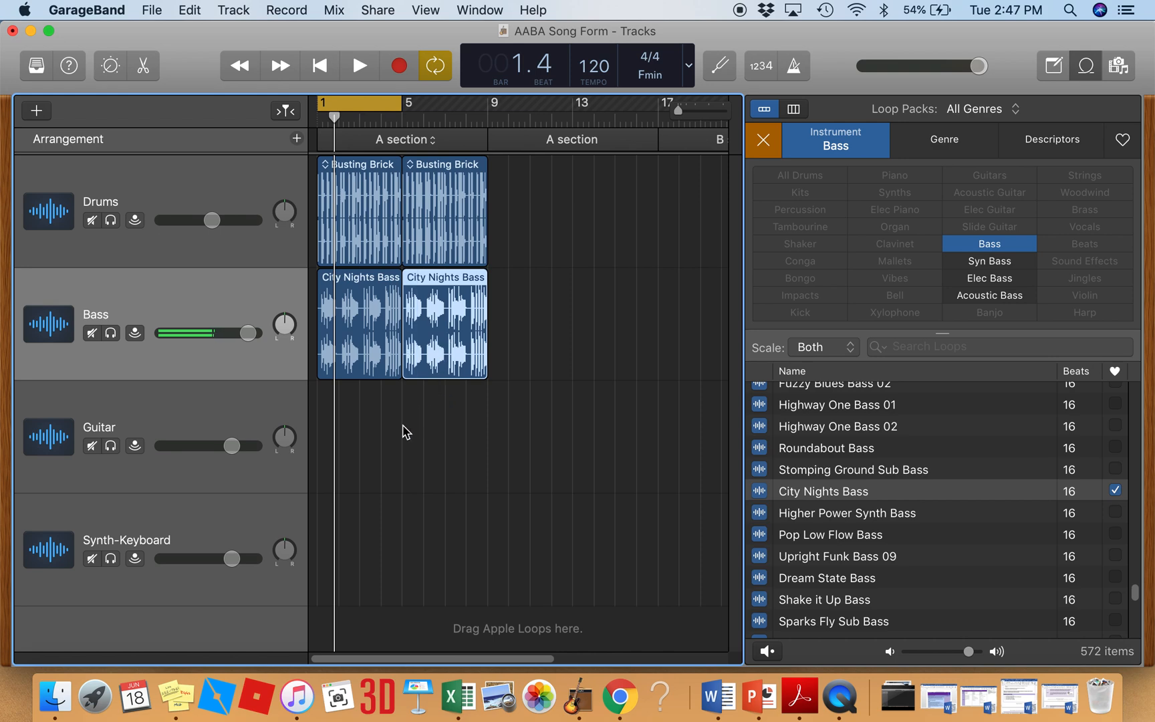
Play the drums and bass together and lower the Drums track volume to about -12.2 dB
key("space")
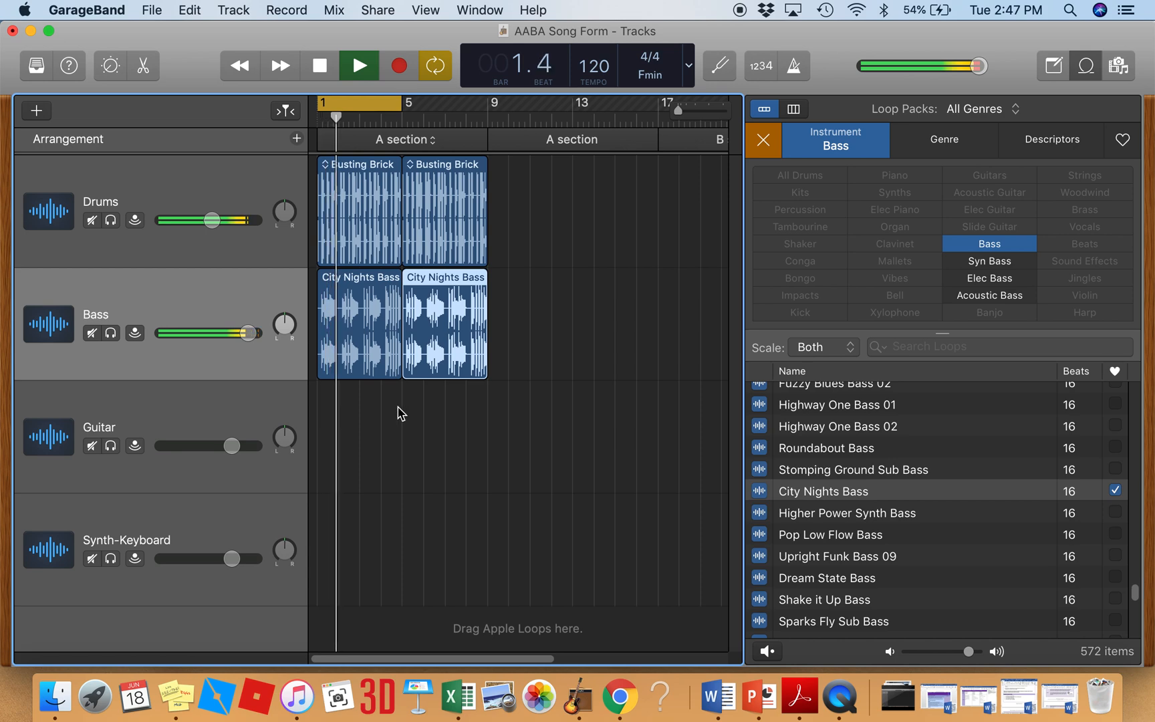
left_click_drag(212, 226, 195, 226)
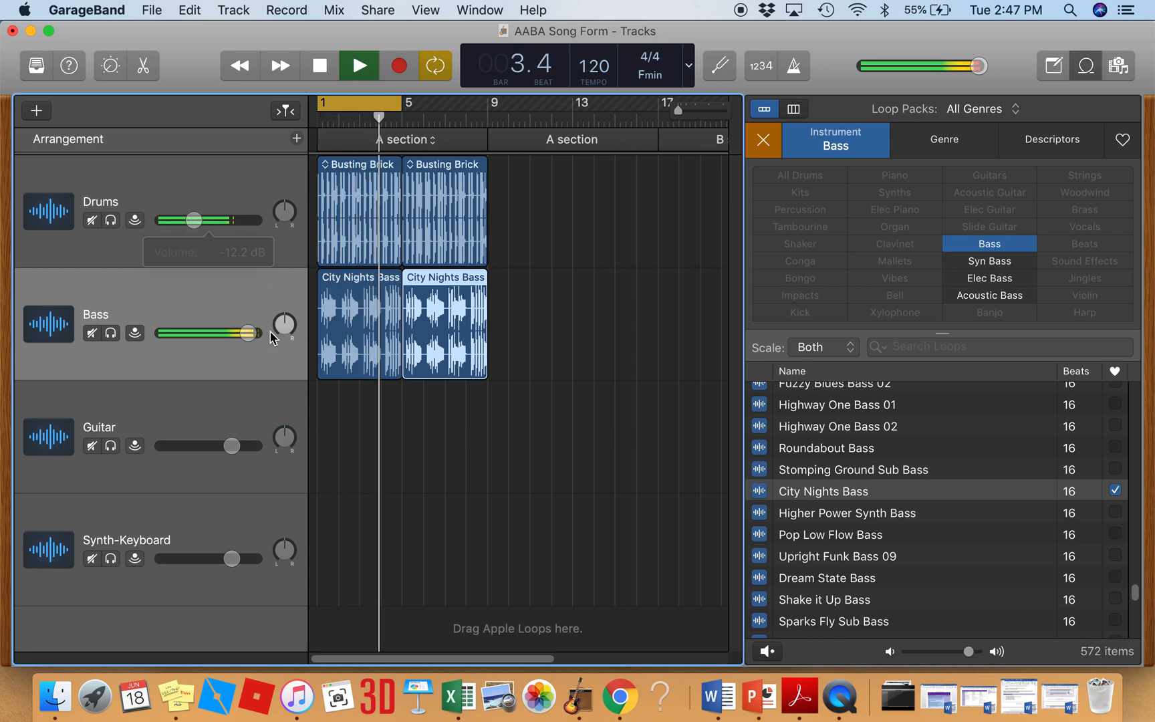
Lower the Bass track volume to balance it with the drums, and stop playback
left_click_drag(247, 333, 220, 333)
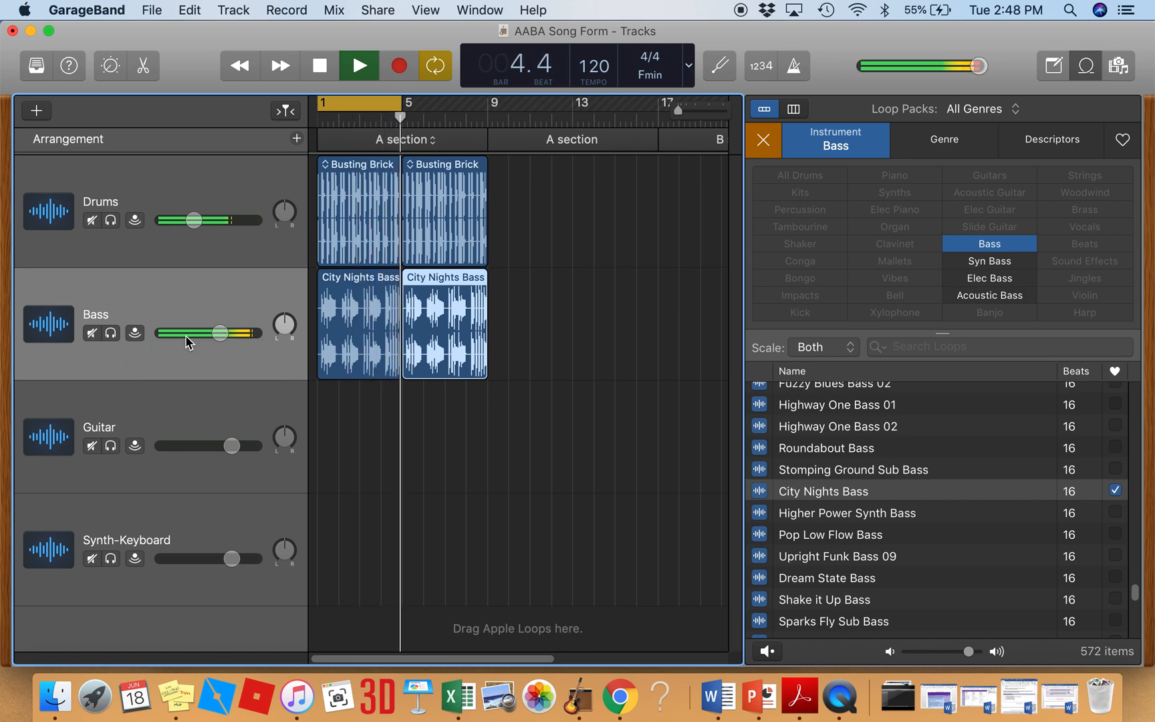
key("space")
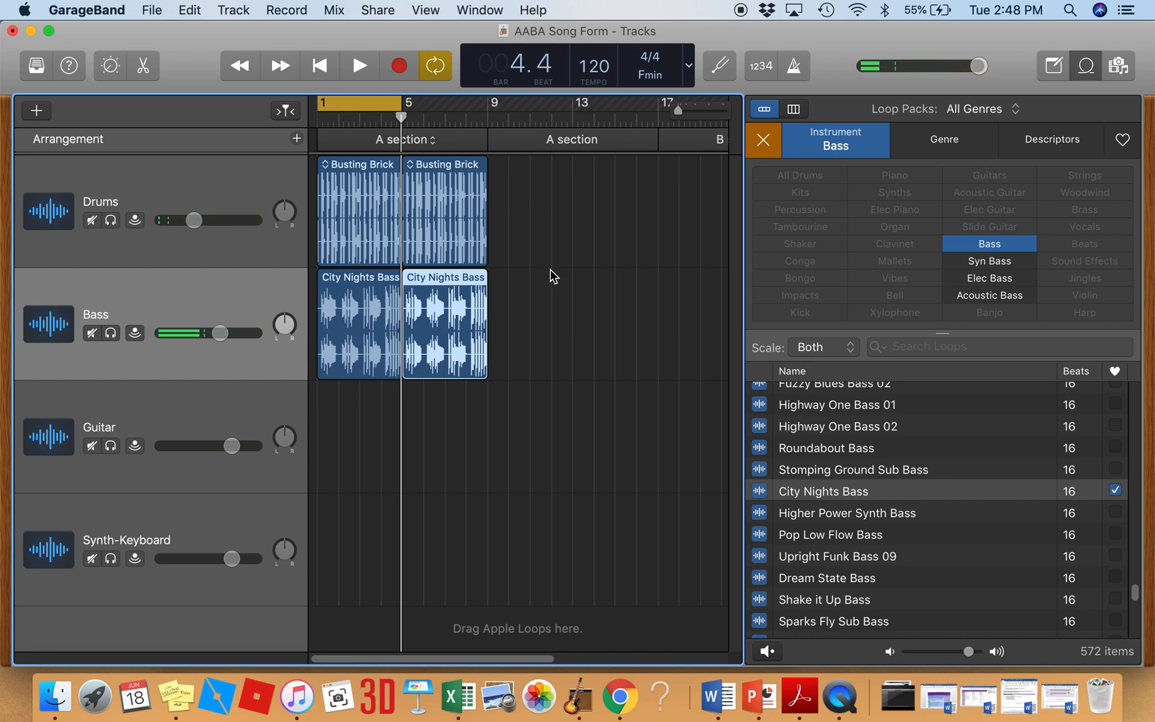
Replace the Bass loop filter with Guitars and find the favourited 16-beat Cali Swag Lead Guitar loop
left_click(764, 143)
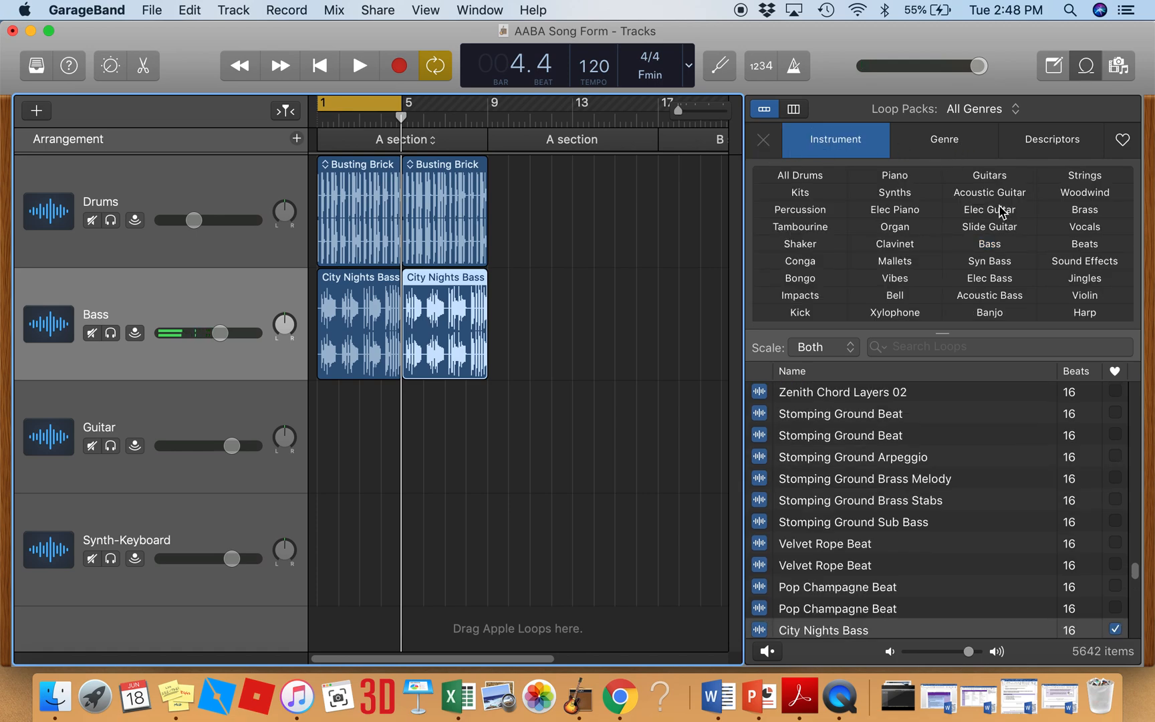
left_click(992, 178)
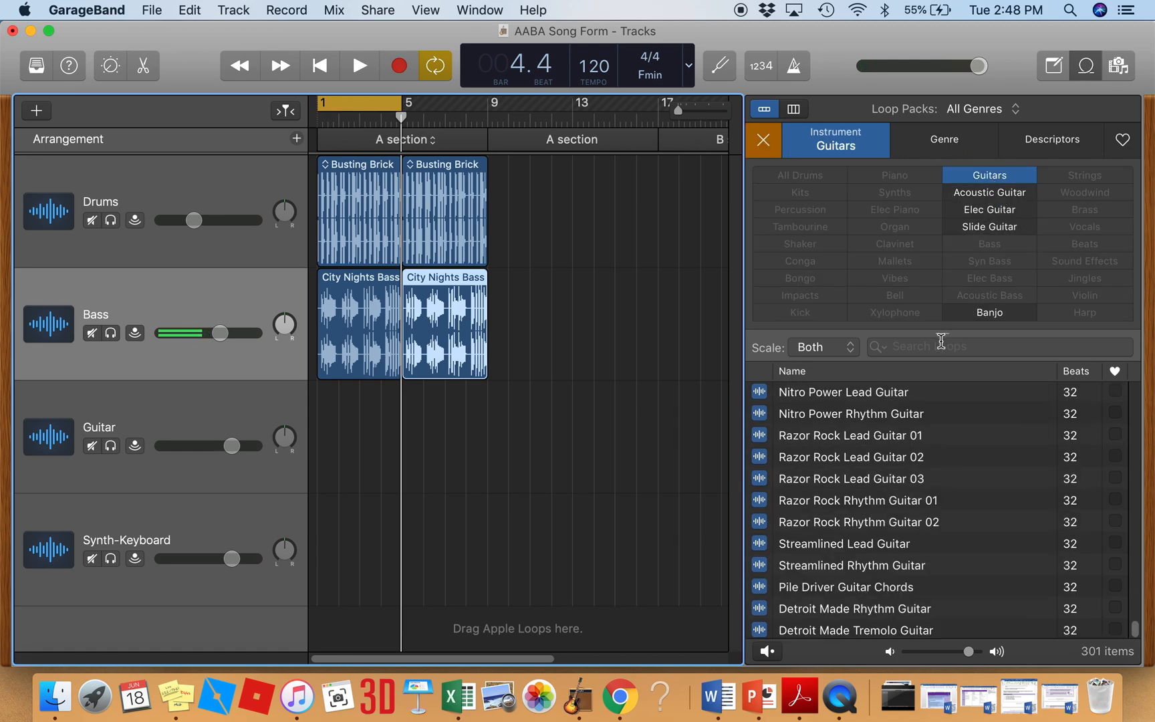
scroll(964, 514, "up", 15)
scroll(962, 508, "down", 10)
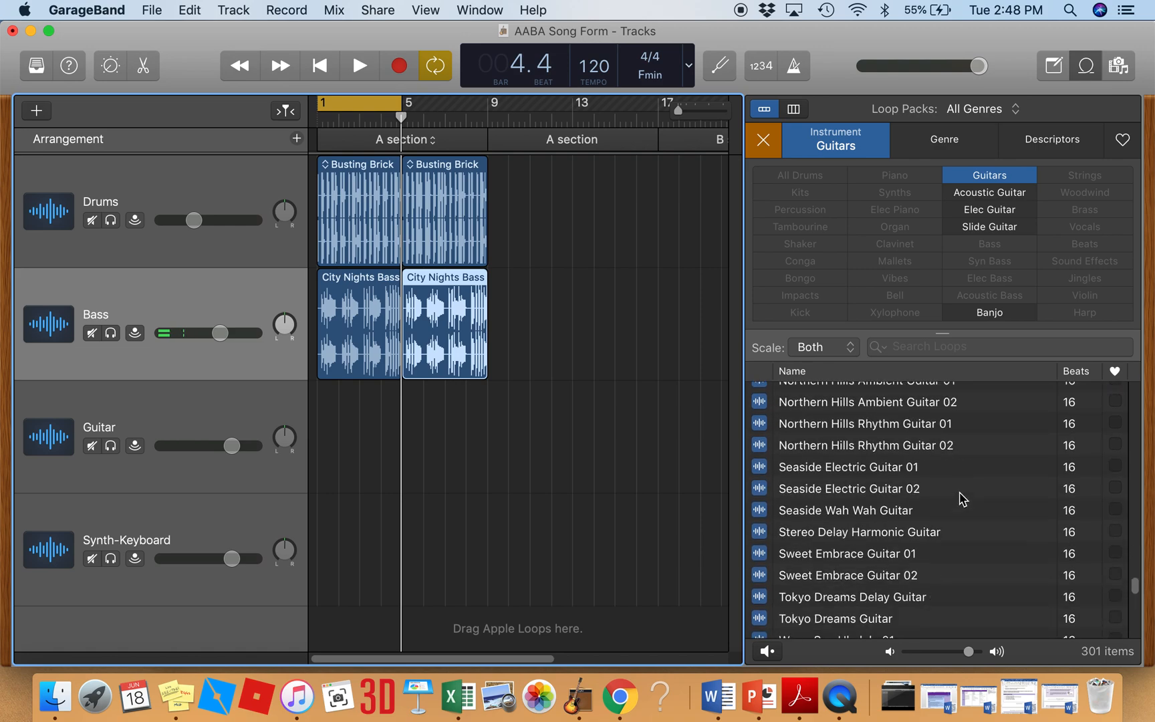
scroll(961, 499, "down", 5)
scroll(961, 498, "up", 3)
scroll(961, 496, "down", 1)
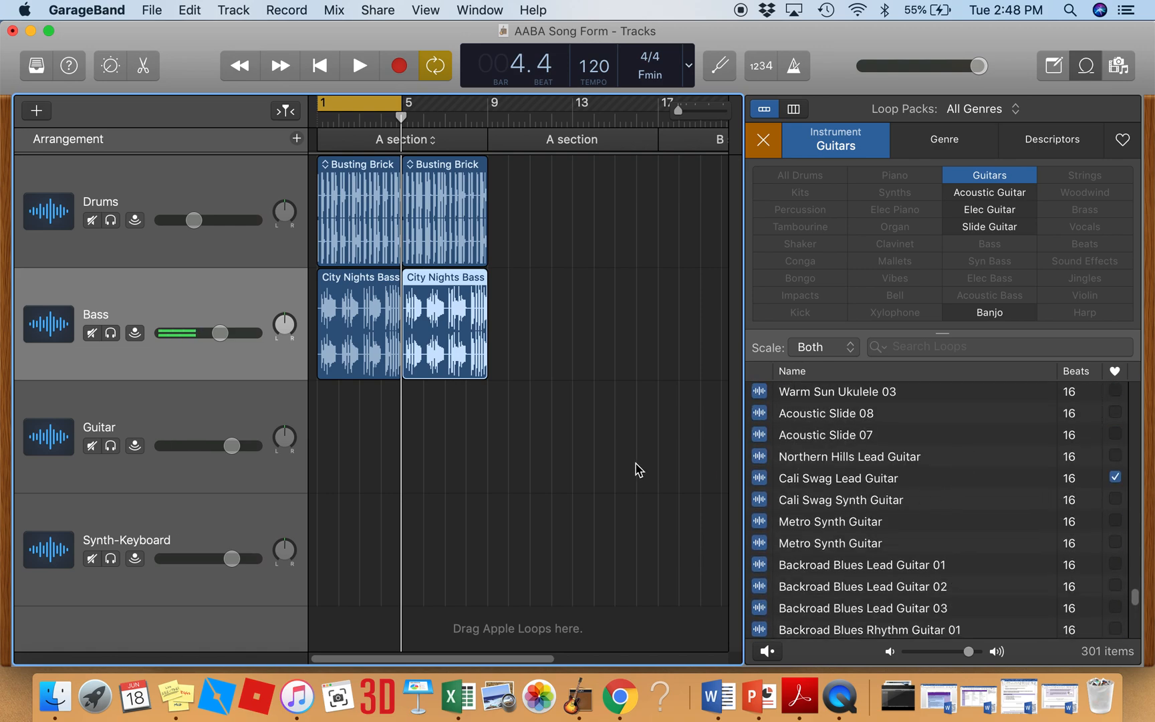
Preview Cali Swag Lead Guitar together with the drums and bass, and lower the loop preview volume
key("space")
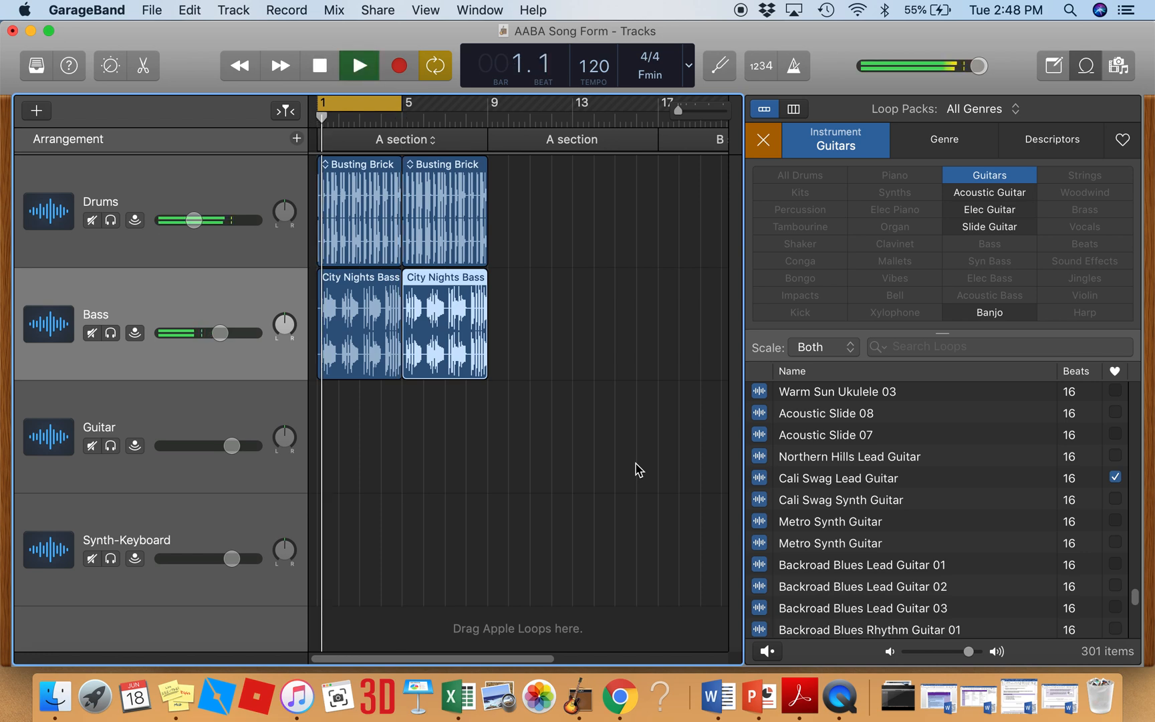
left_click(814, 483)
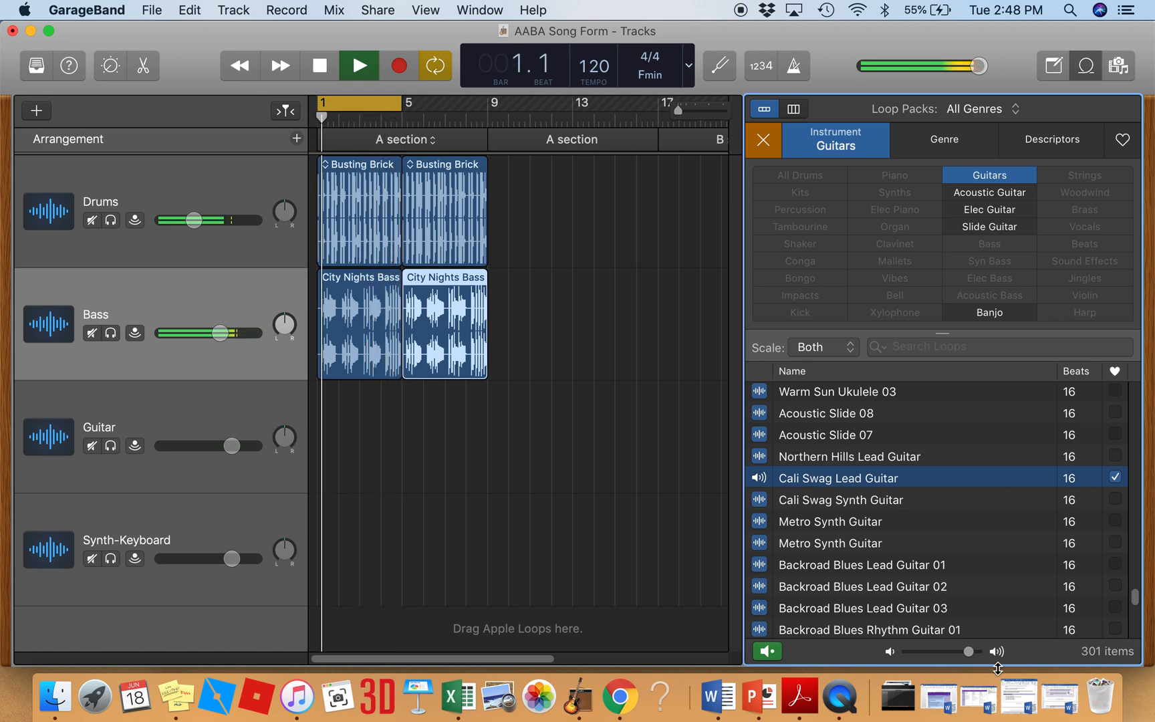
left_click_drag(973, 658, 940, 659)
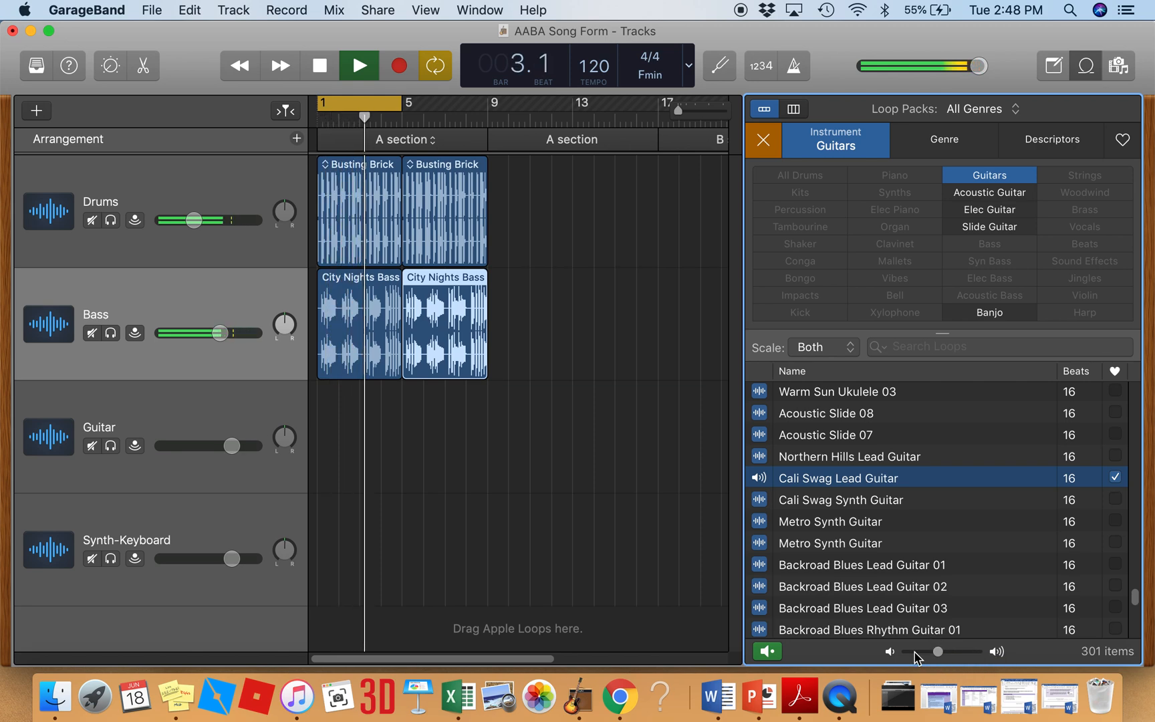
key("space")
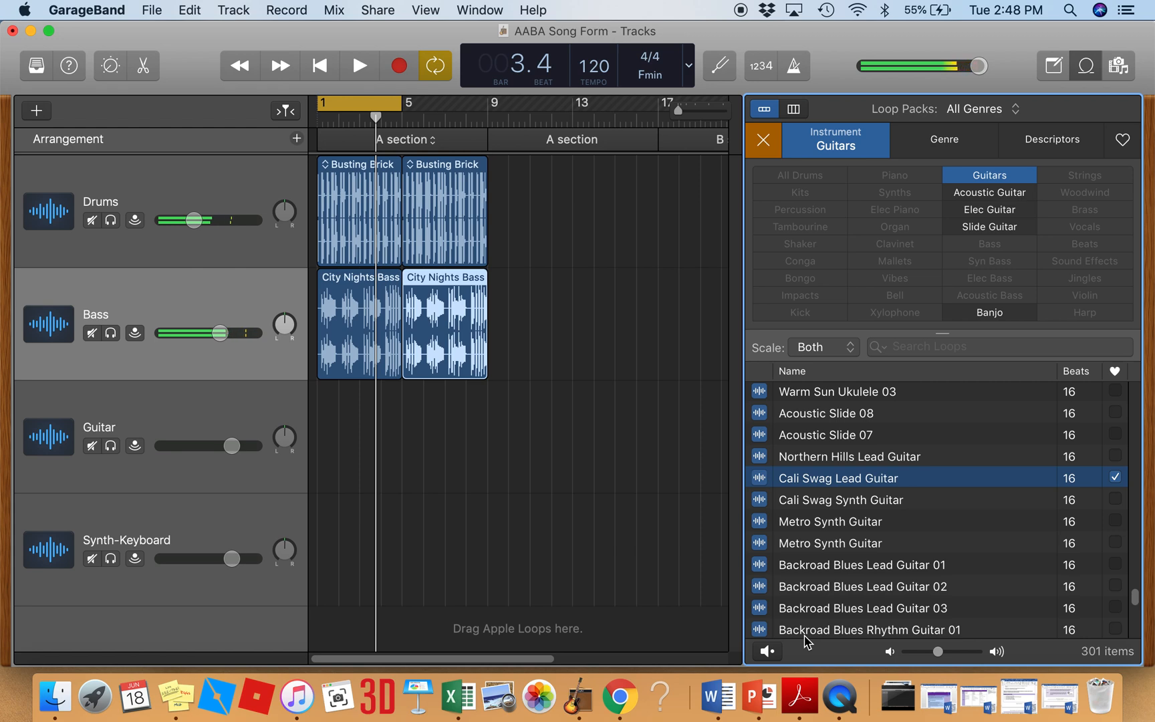
Place Cali Swag Lead Guitar at bar 1 of the Guitar track and copy it to bar 5
left_click_drag(829, 487, 316, 438)
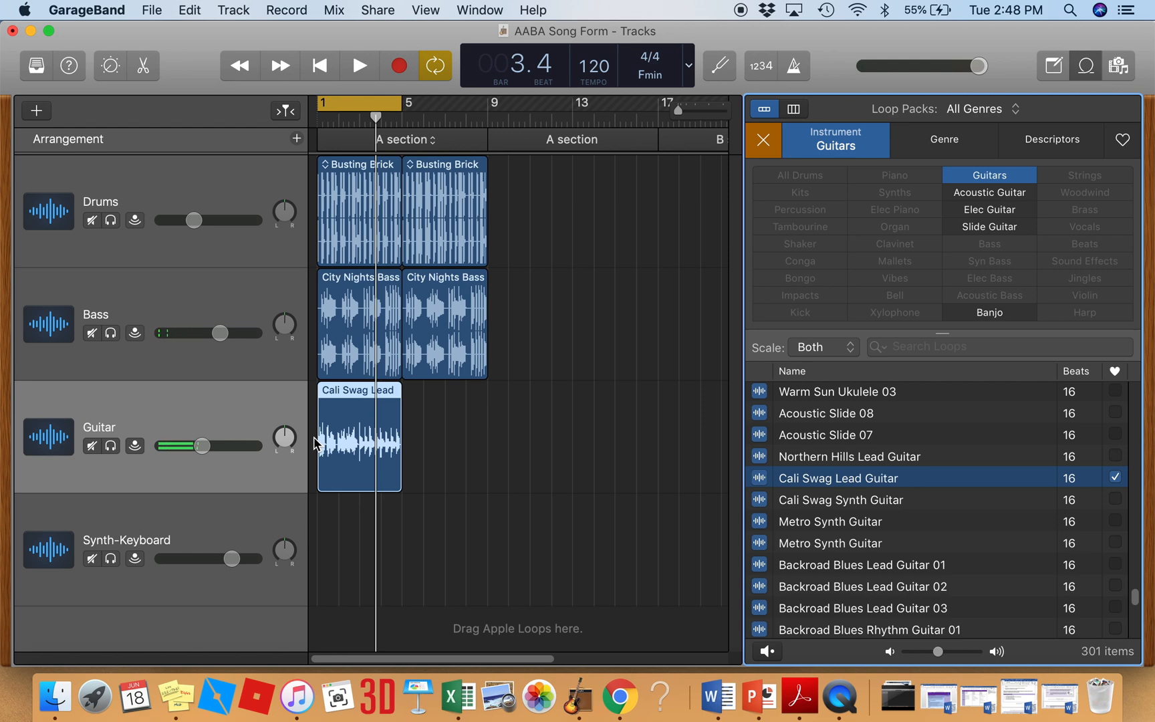
left_click_drag(363, 428, 446, 431)
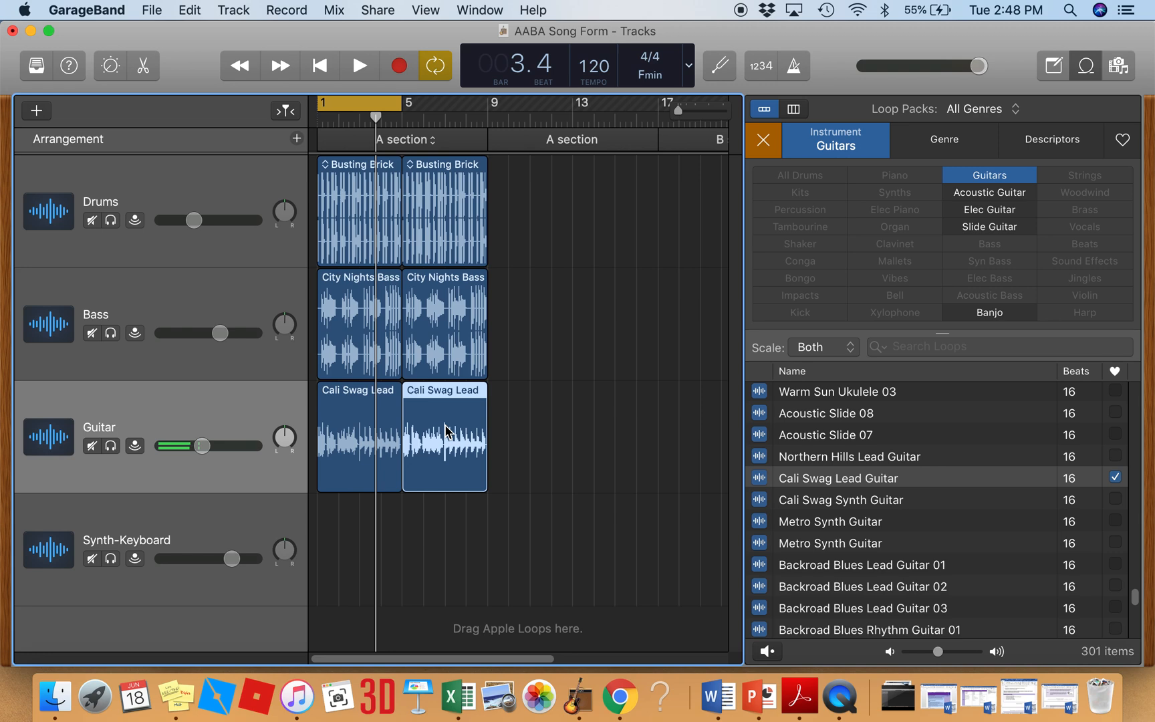
Play the three tracks together from bar 1 and slightly raise the Guitar track volume
key("Return")
key("space")
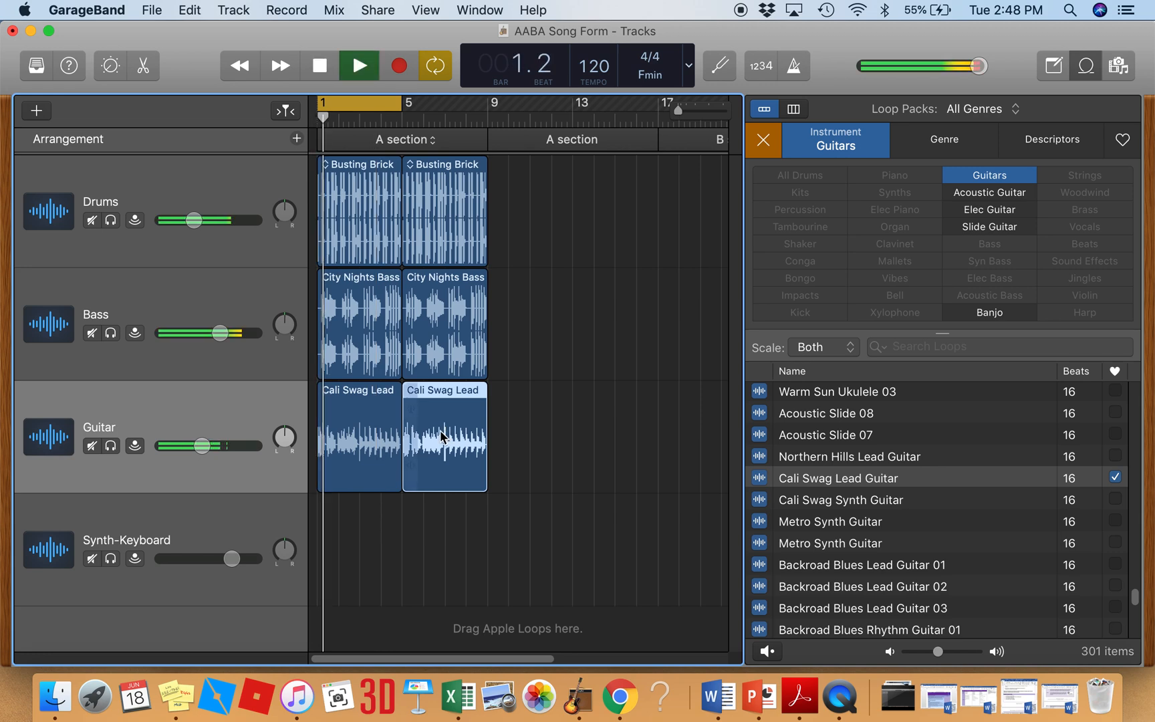
left_click_drag(200, 448, 210, 445)
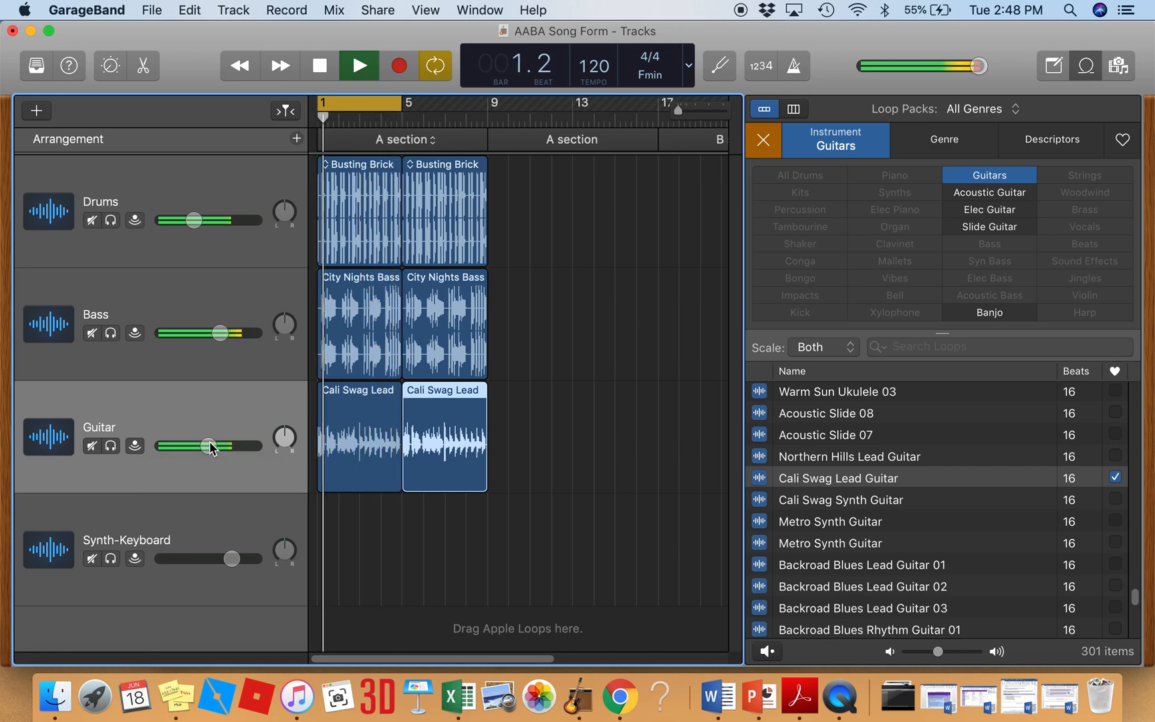
key("space")
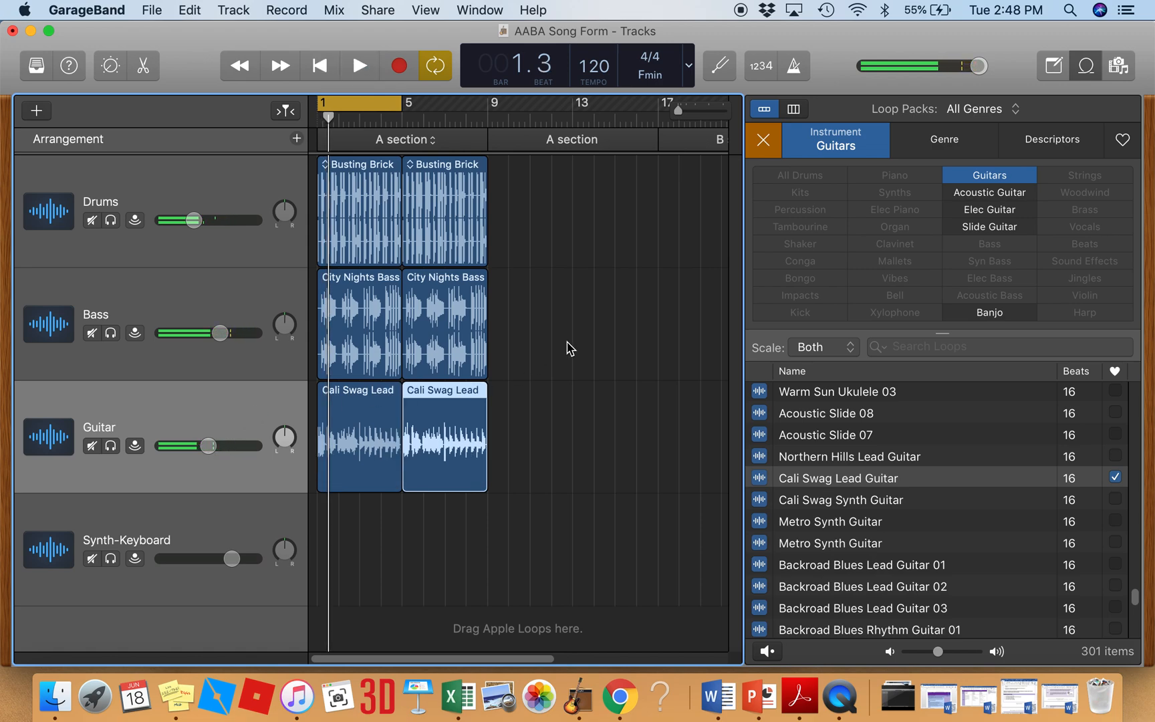
Filter the loops to Synths and preview Inked Synth and Hard Ground Synth Stabs together with the three tracks
left_click(762, 147)
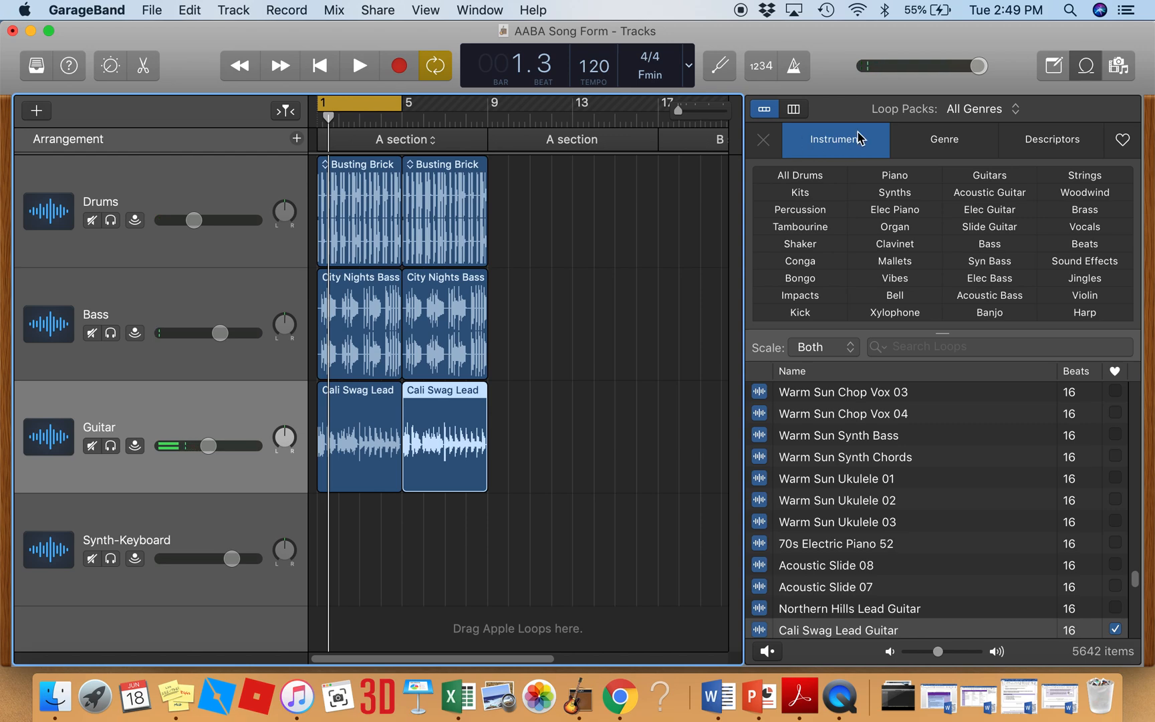
left_click(895, 194)
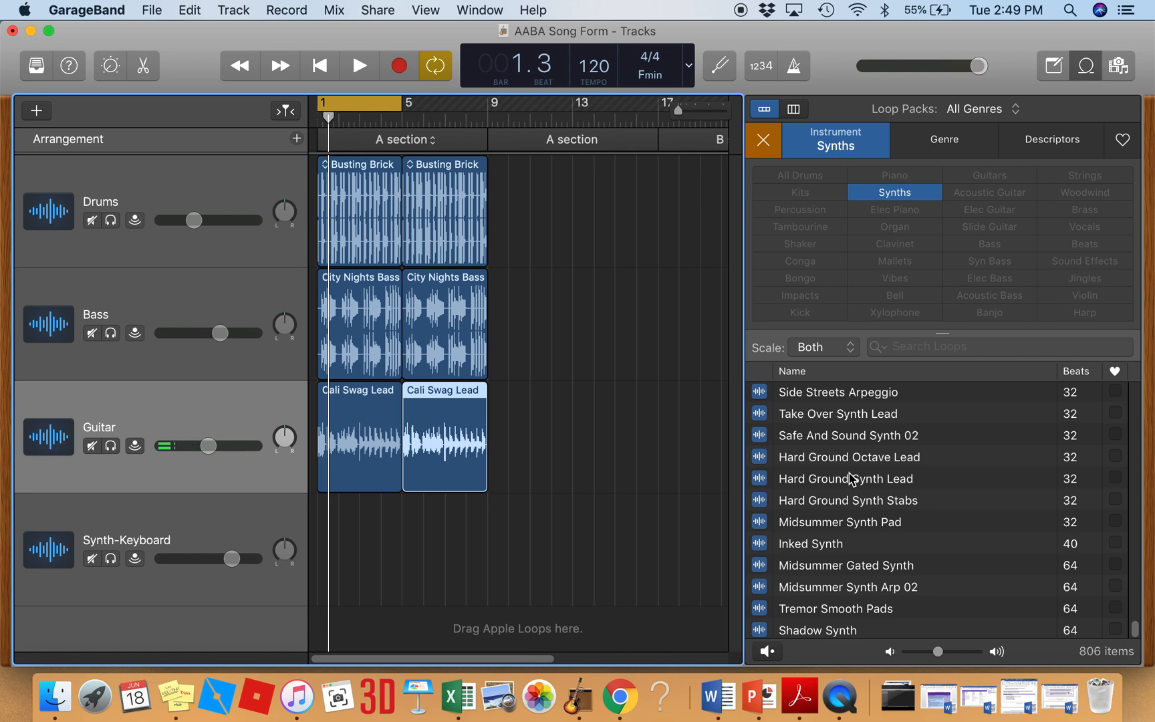
key("space")
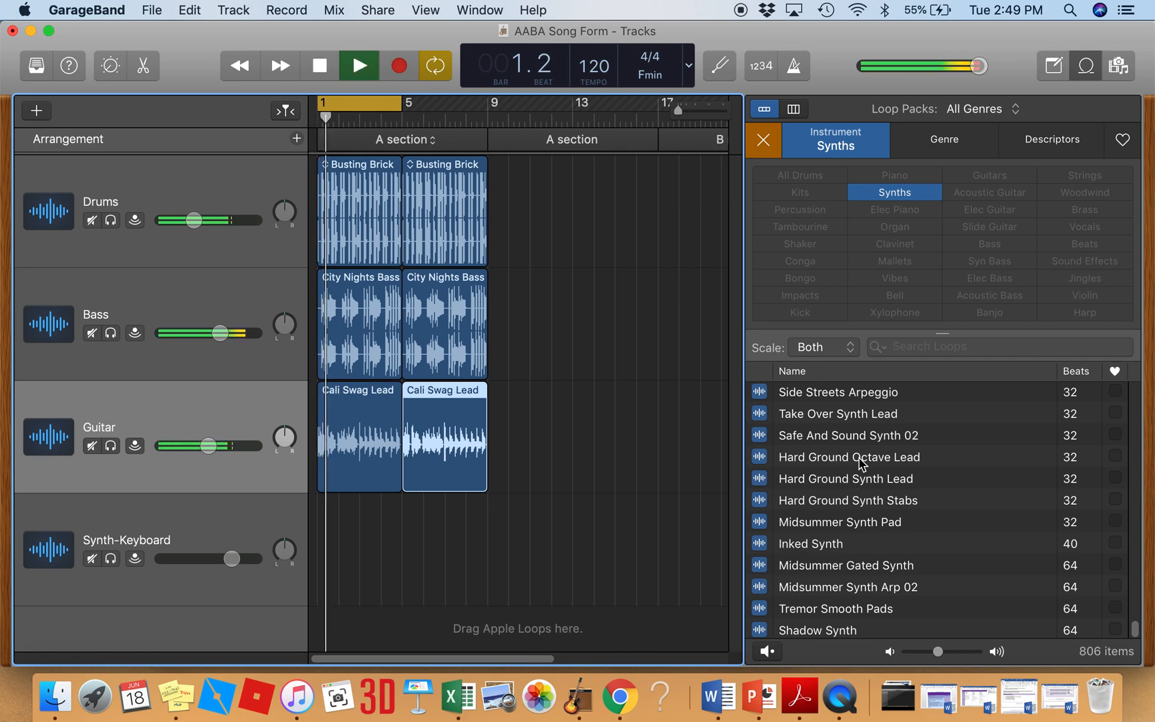
left_click(812, 546)
left_click(815, 503)
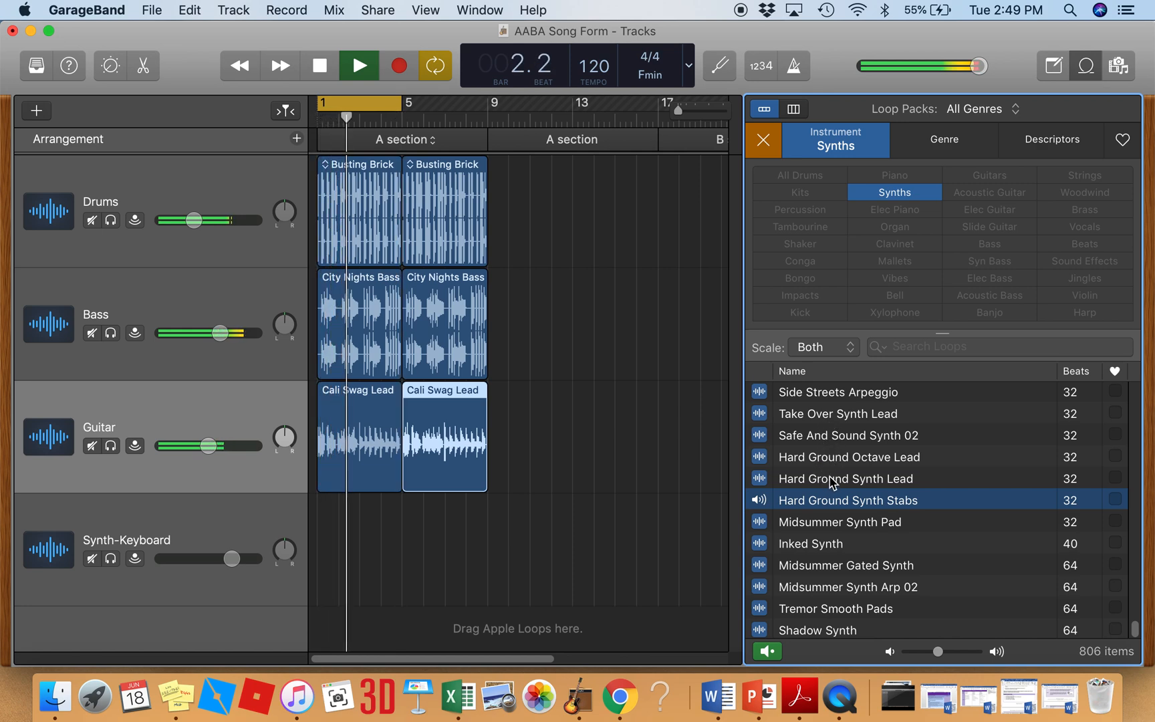
key("space")
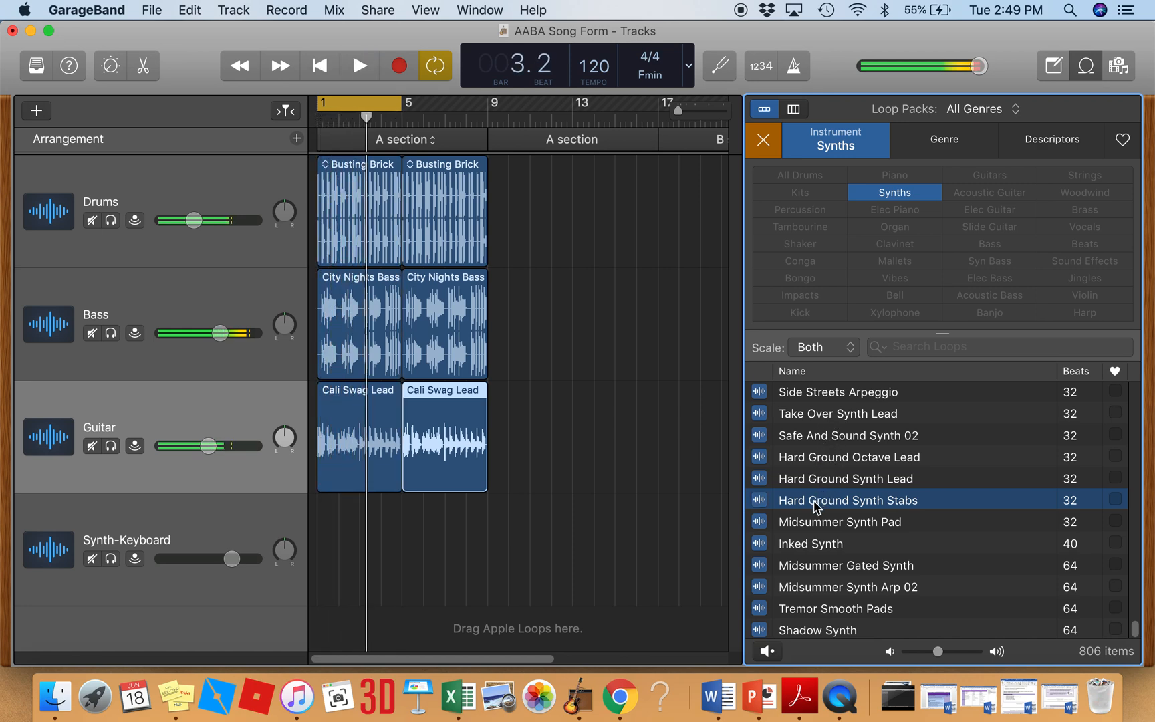
left_click_drag(841, 508, 938, 469)
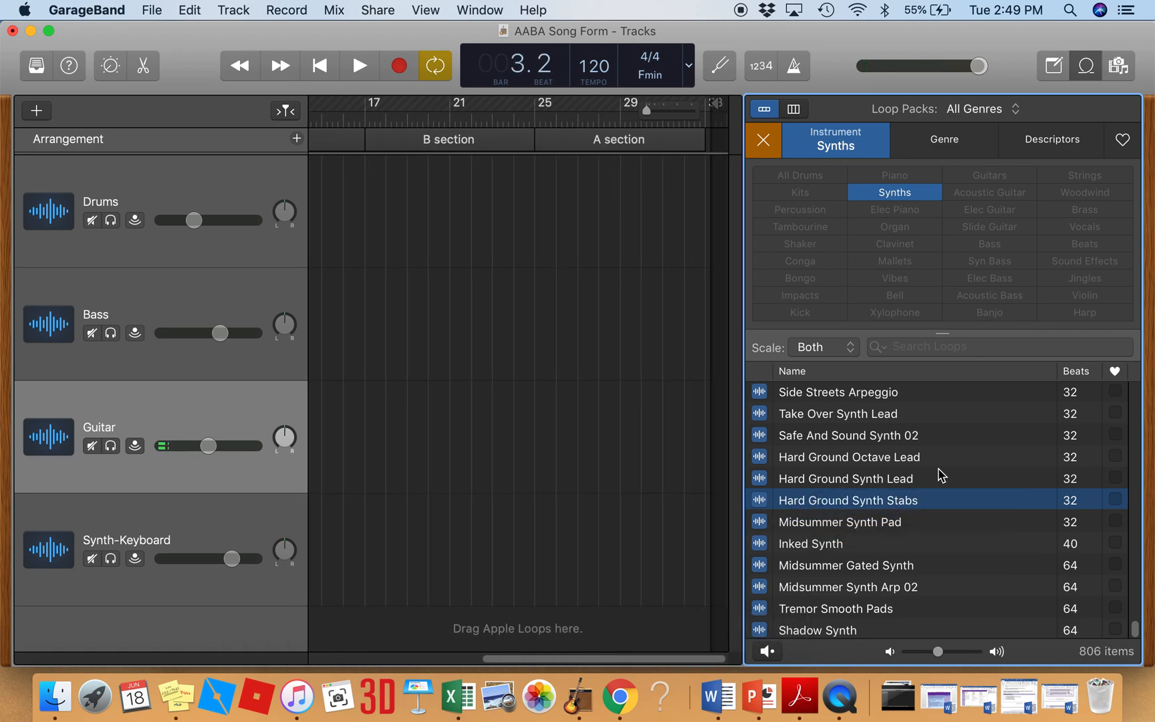
scroll(900, 466, "up", 5)
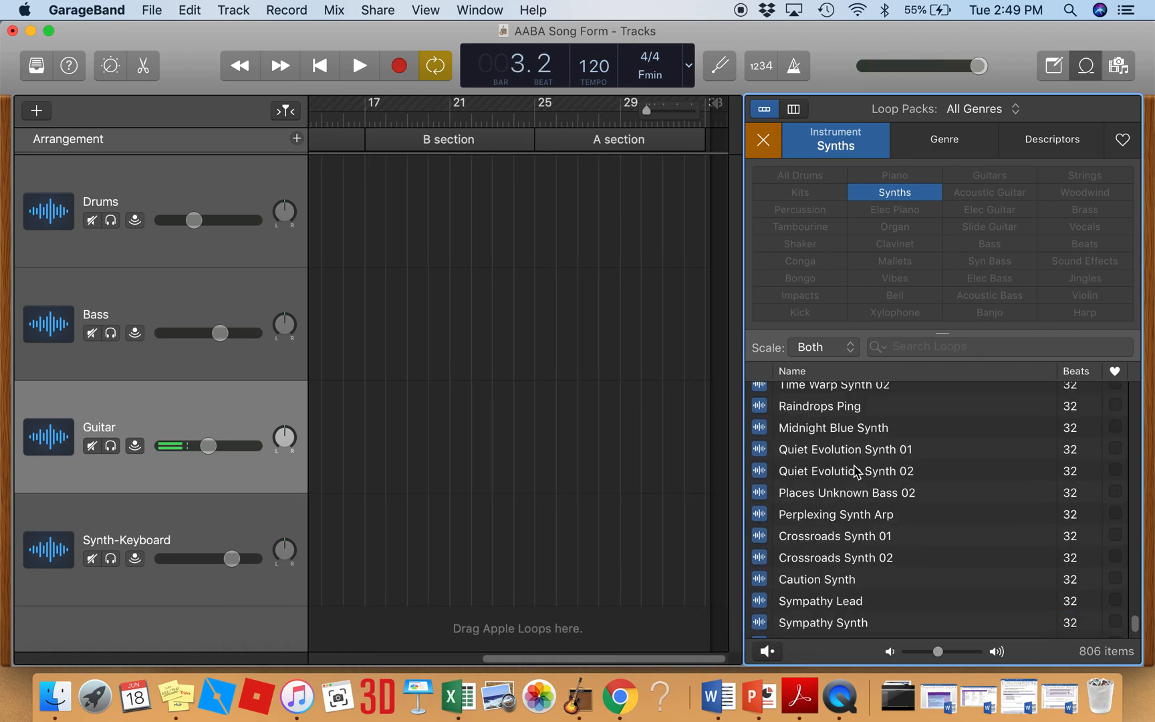
key("Return")
Find the 16-beat synth loops and preview Ready Fight Music 02 together with the drums, bass and guitar
scroll(855, 446, "up", 15)
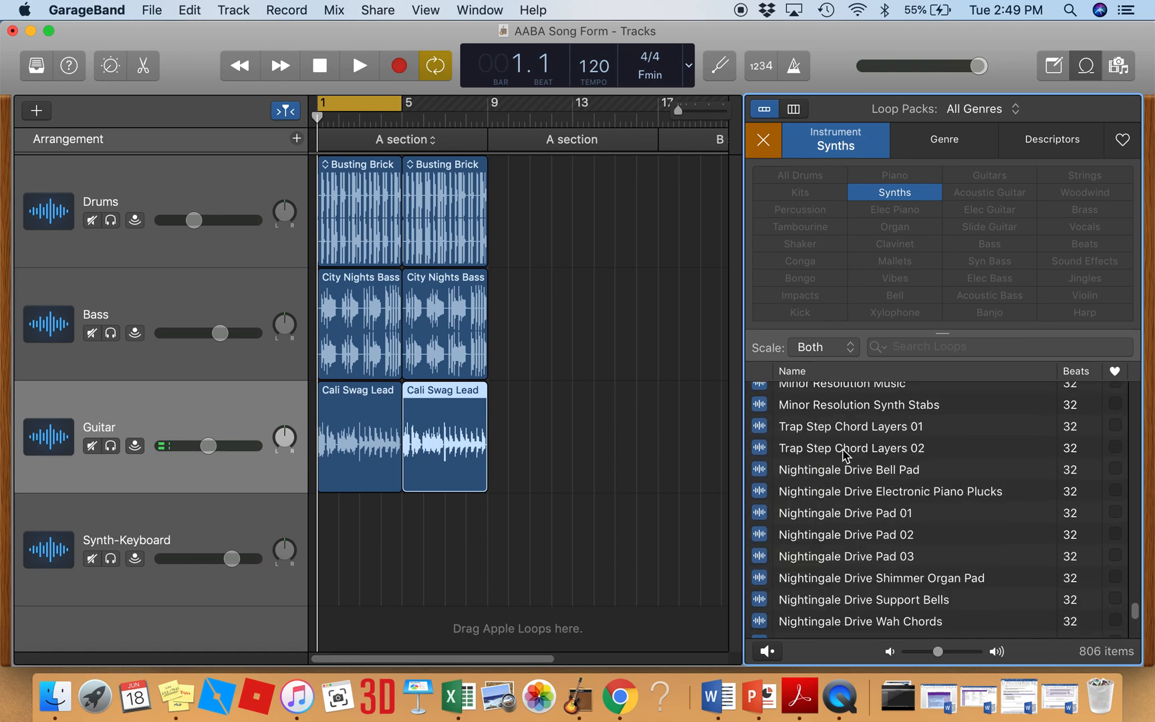
scroll(844, 455, "up", 1)
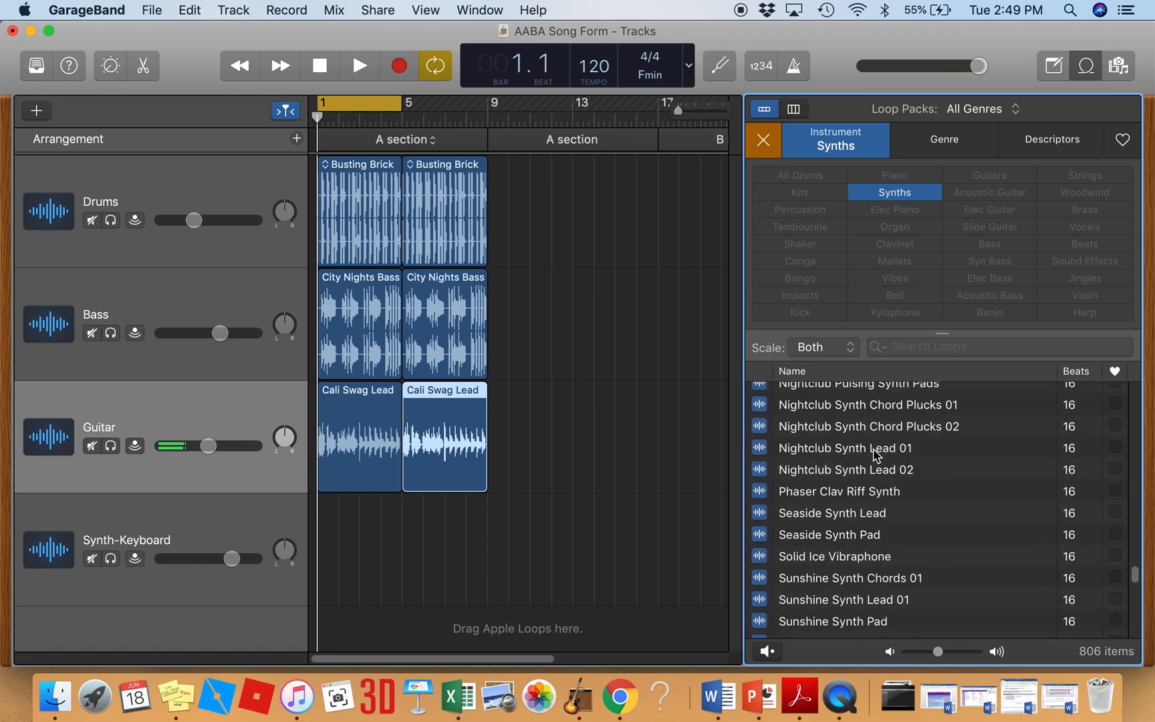
scroll(877, 455, "up", 10)
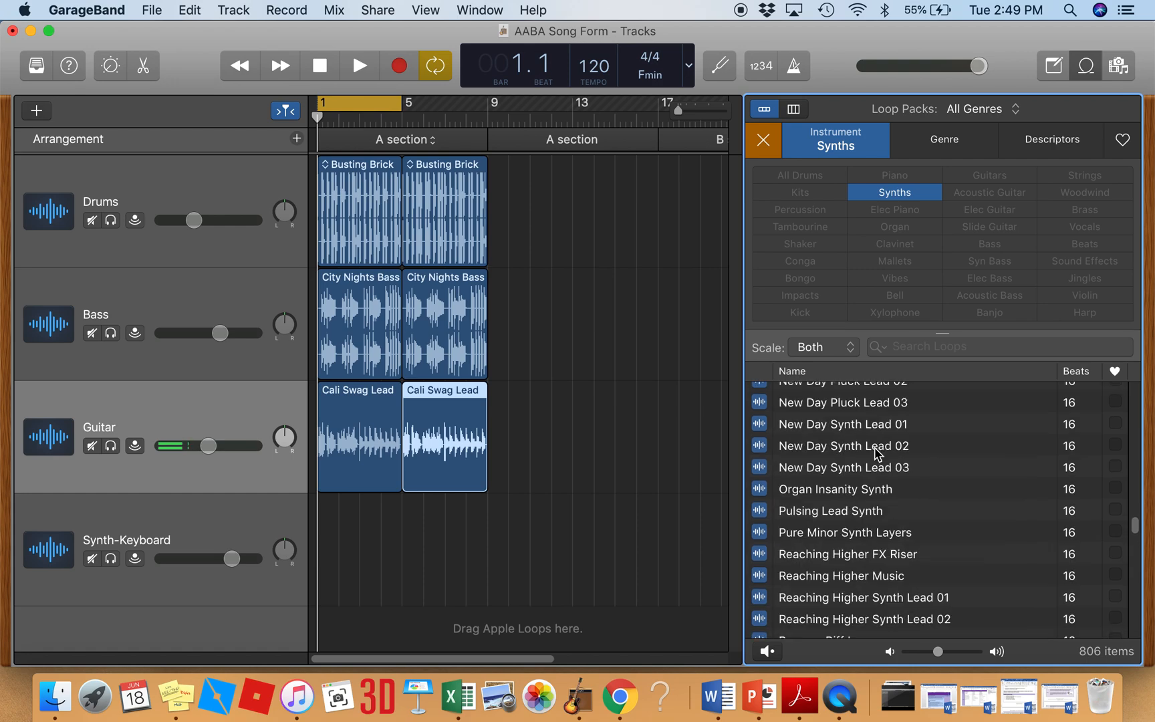
scroll(876, 451, "up", 15)
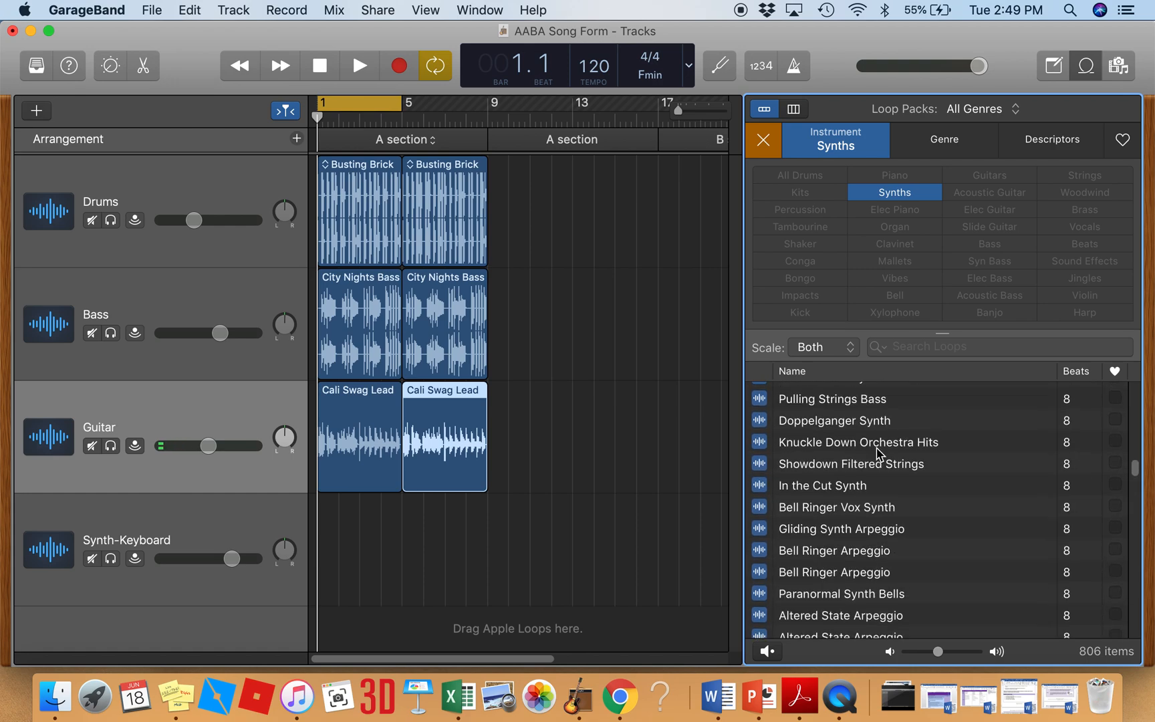
scroll(877, 453, "down", 5)
key("space")
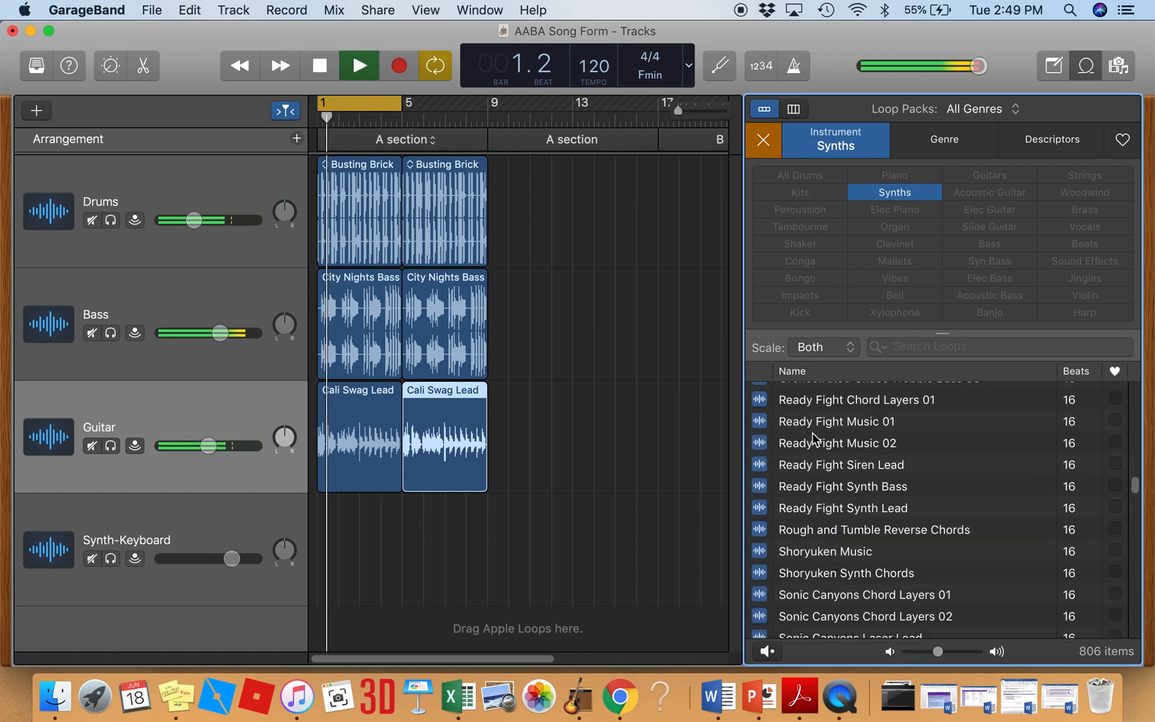
left_click(816, 443)
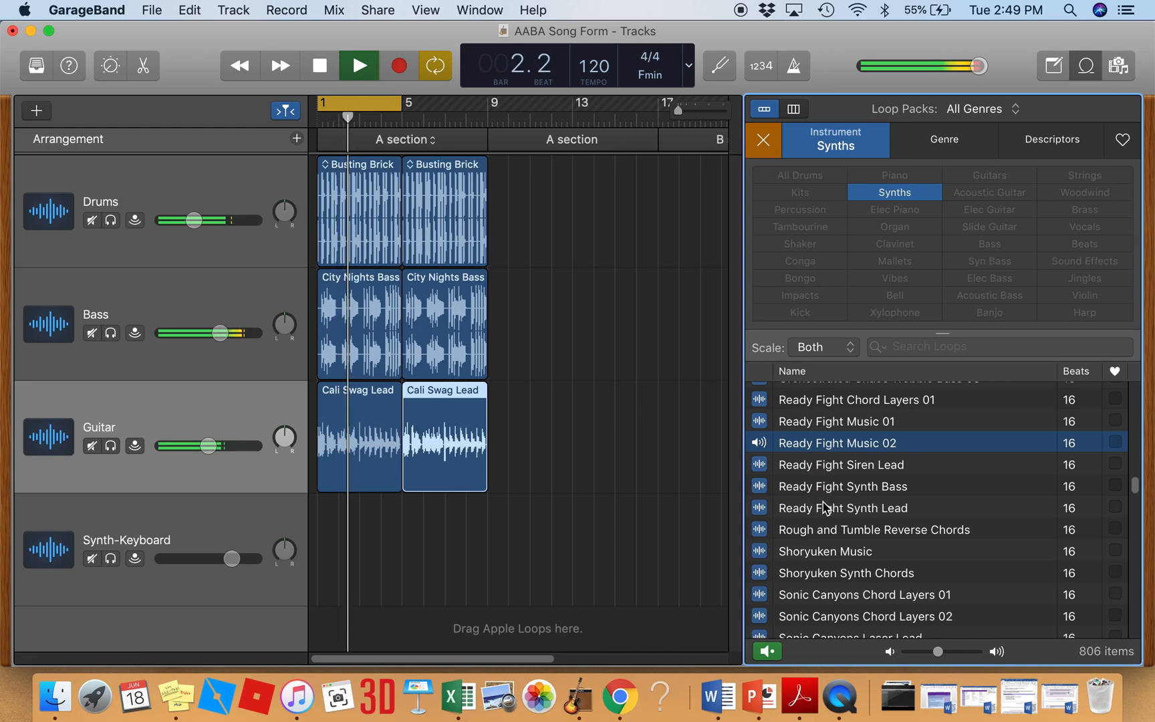